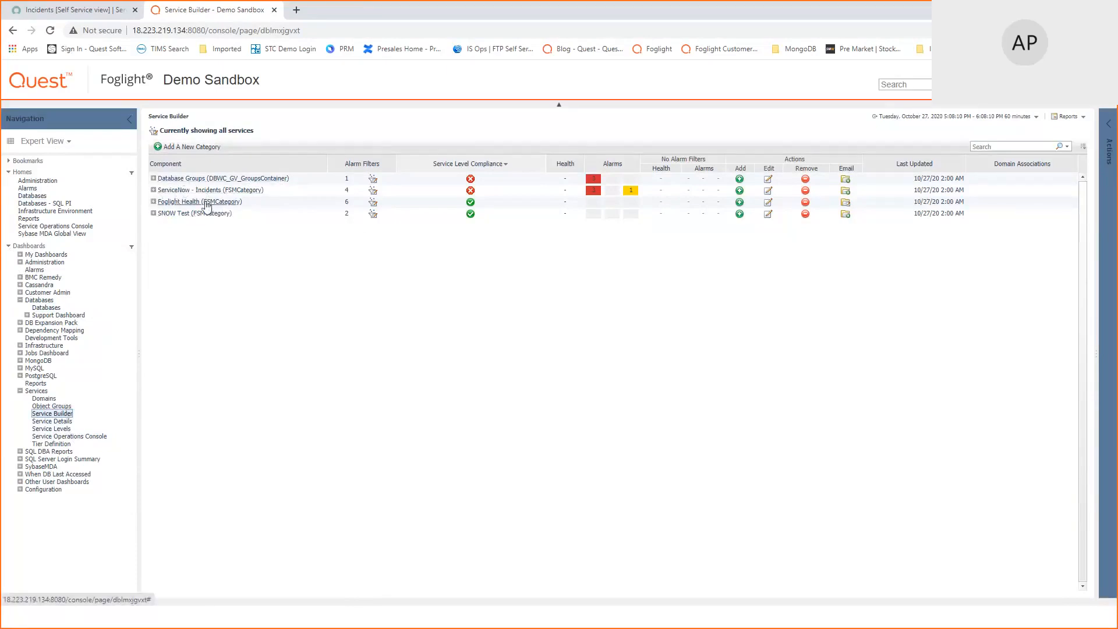
List the Agents objects available as specific components for the SNOW Test service.
click(739, 214)
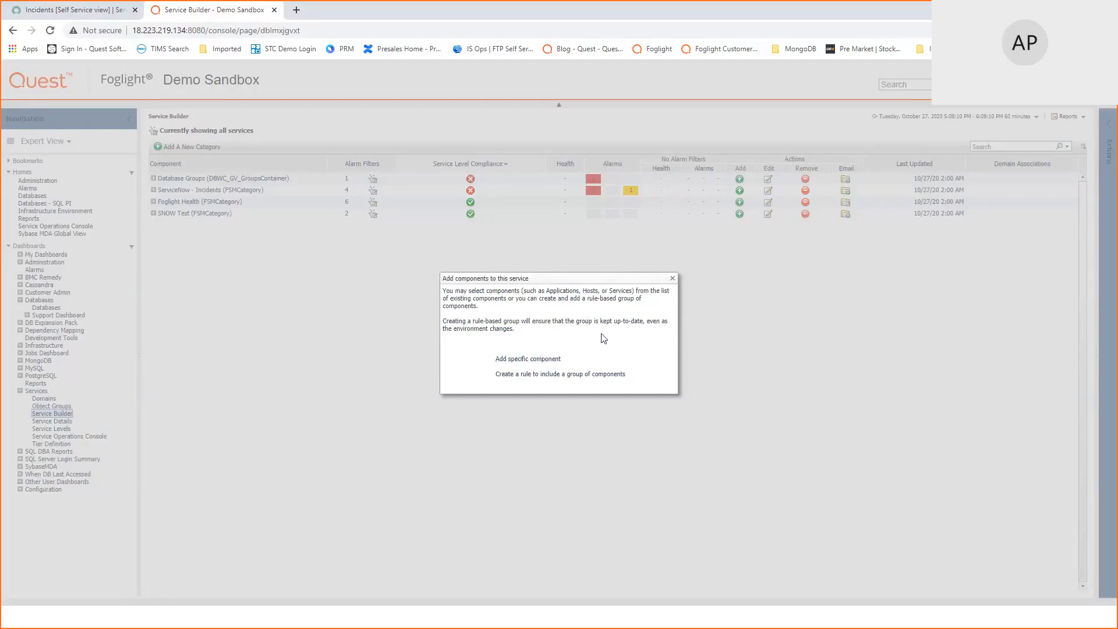
click(539, 360)
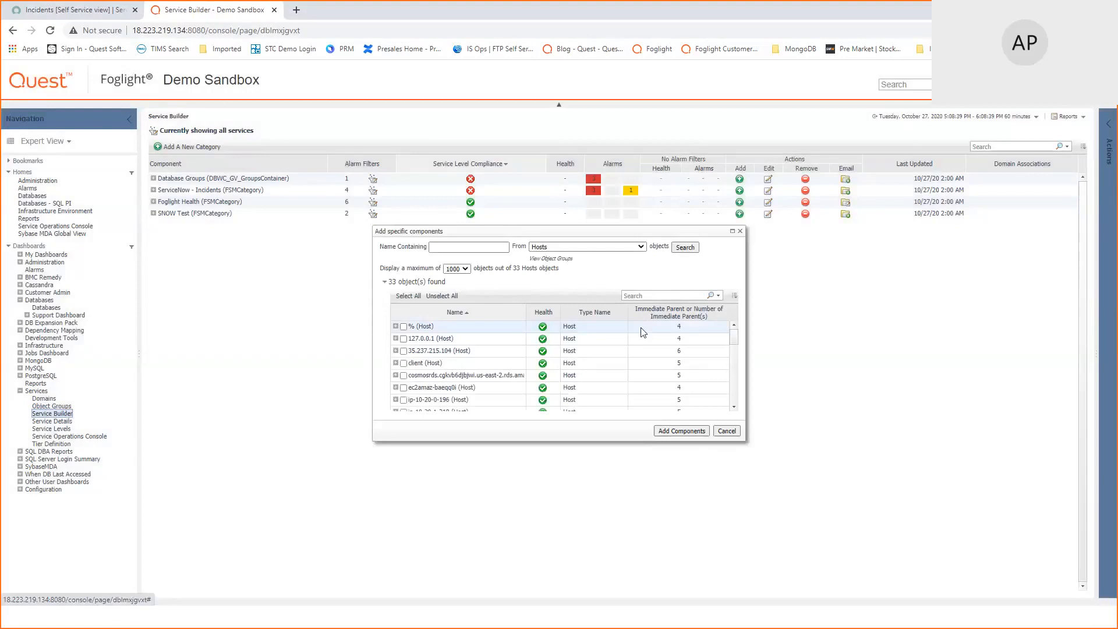
click(626, 247)
click(624, 262)
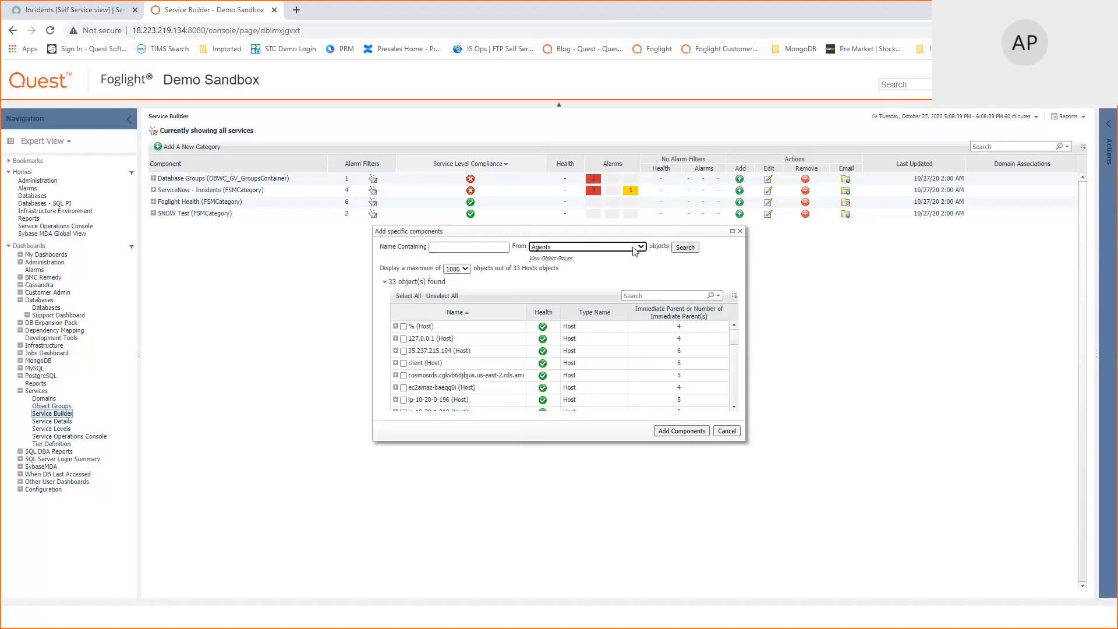
click(685, 248)
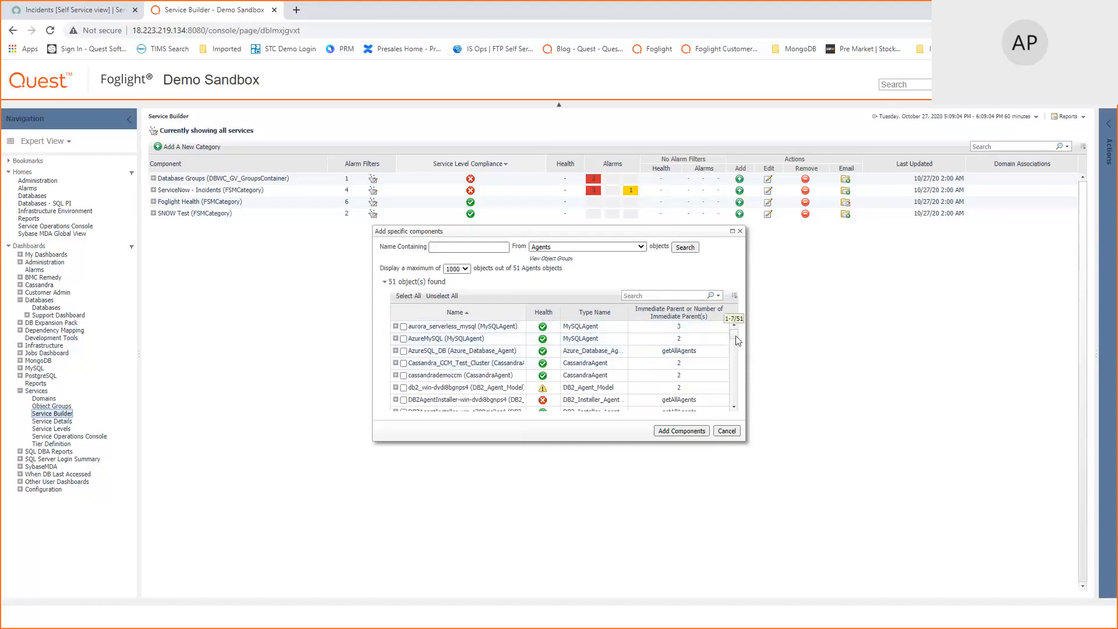
Filter the component list by PostgreSQL and sort it by type name to review the PostgreSQL agents, adding no components.
click(667, 296)
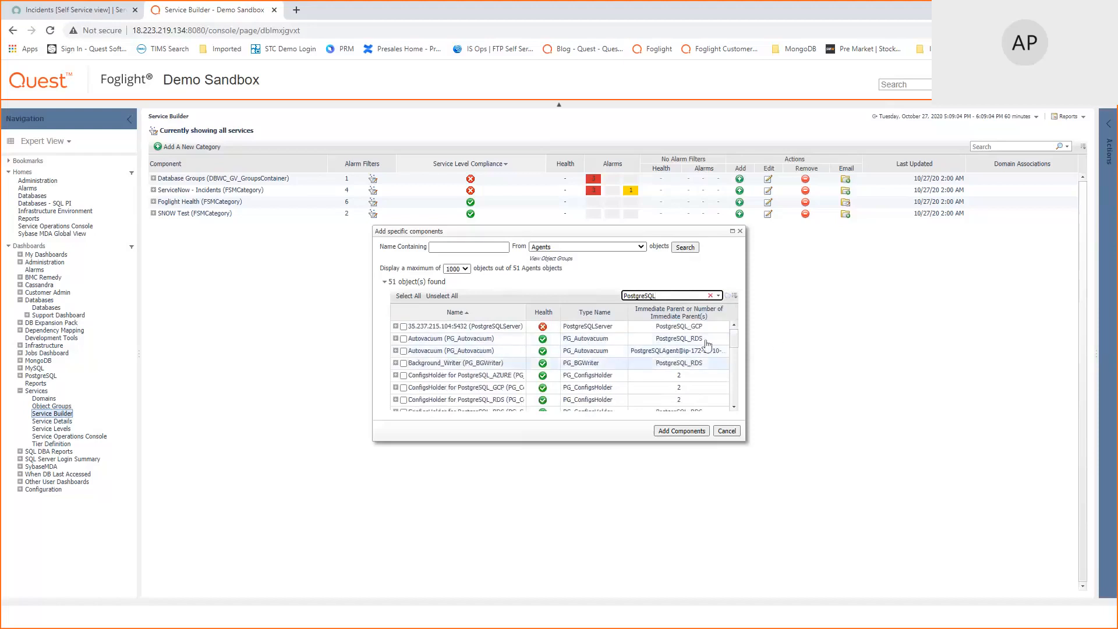
drag(734, 341, 732, 355)
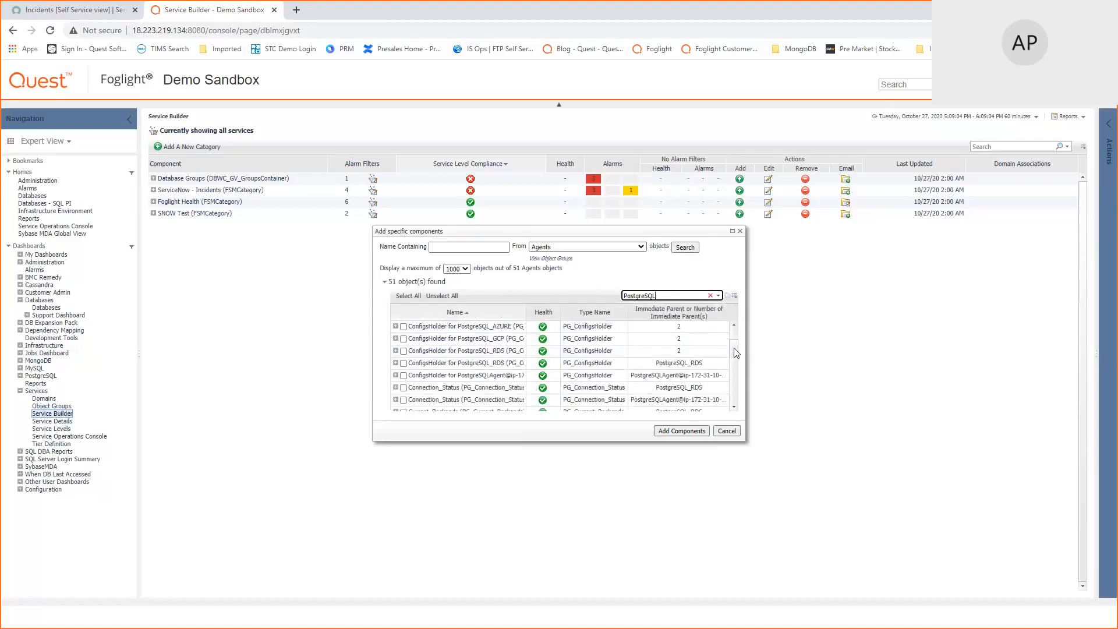
click(604, 315)
scroll(725, 368, down, 1)
drag(734, 351, 733, 382)
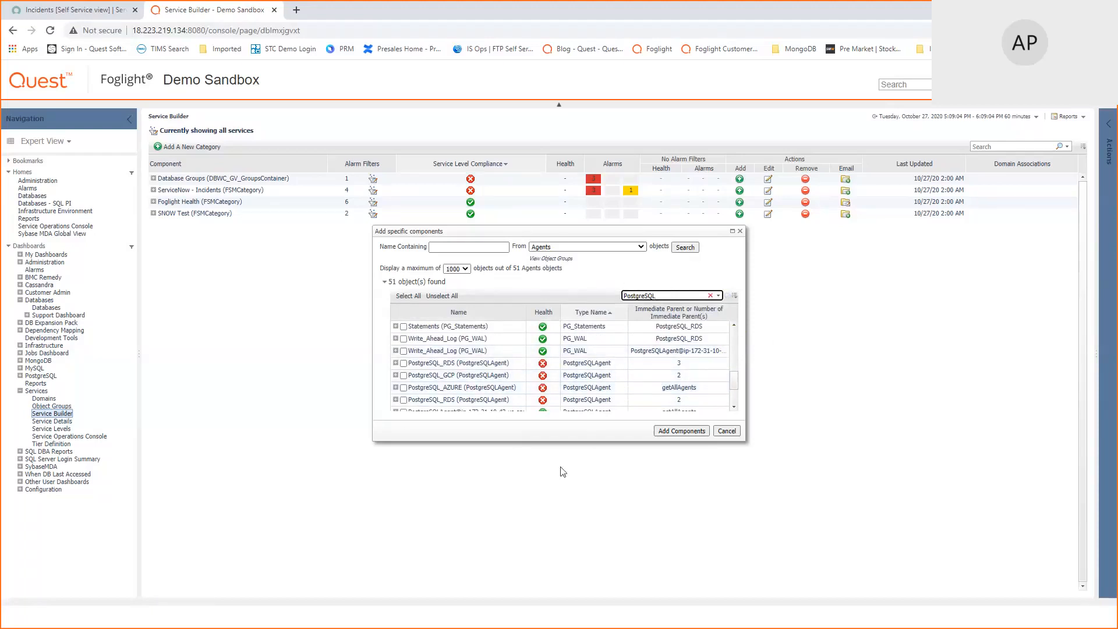
click(741, 232)
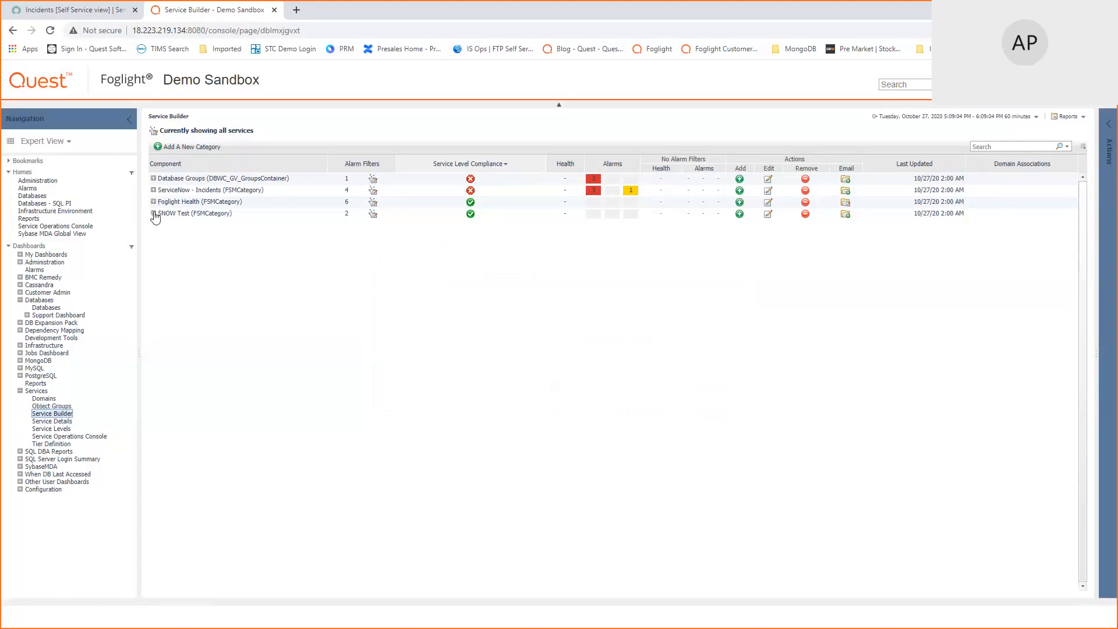
Expand the SNOW Test category and its managed hosts and PostgreSQL_GCP agent to examine their components.
click(154, 214)
click(160, 225)
click(160, 249)
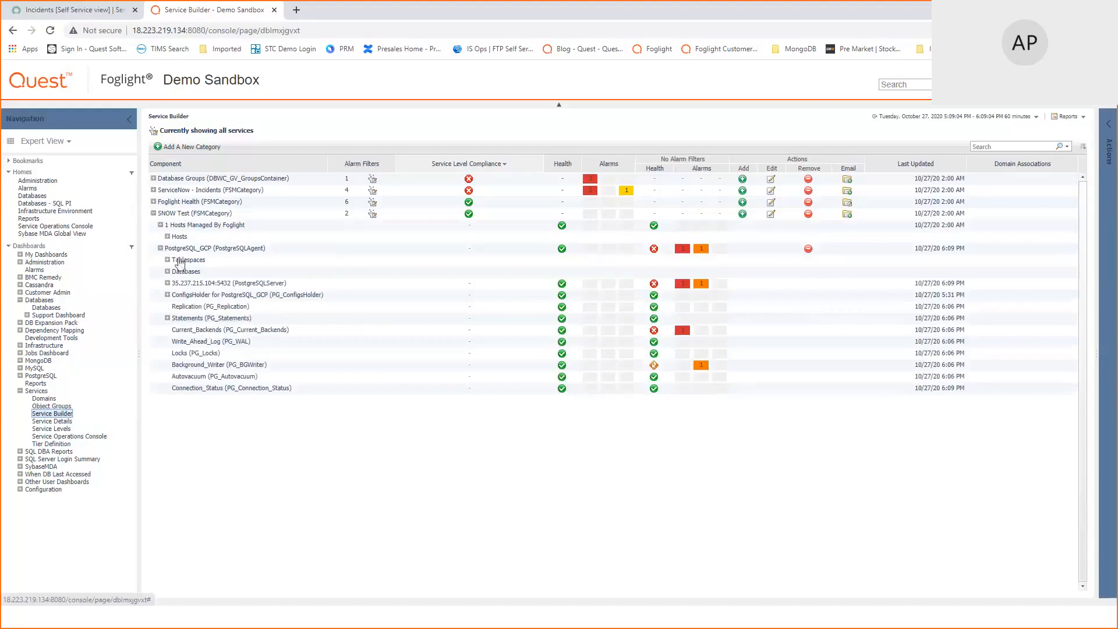
Start a by-rule alarm filter for SNOW Test, using the PG_Locks rule Potential Deadlock Issue with Include All alarms.
click(372, 214)
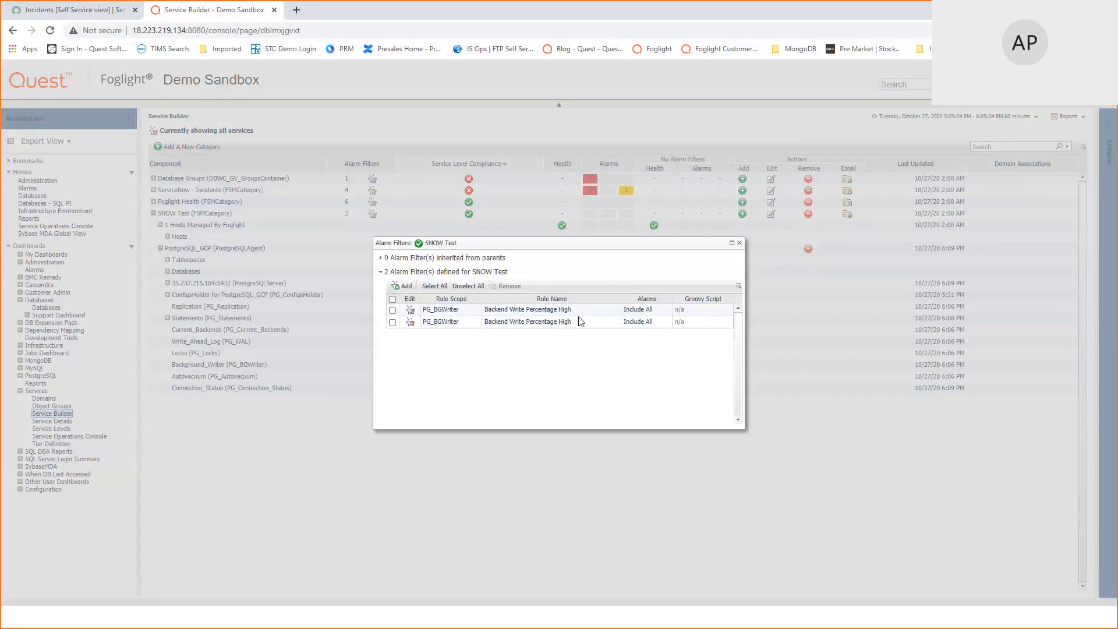
click(406, 288)
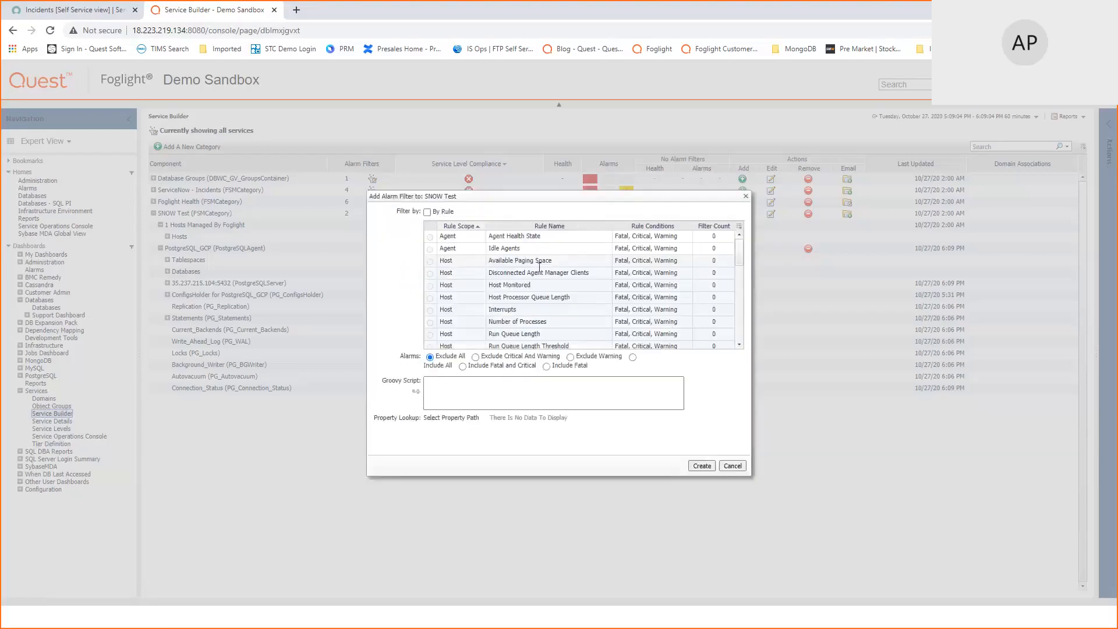
click(427, 212)
drag(740, 255, 744, 291)
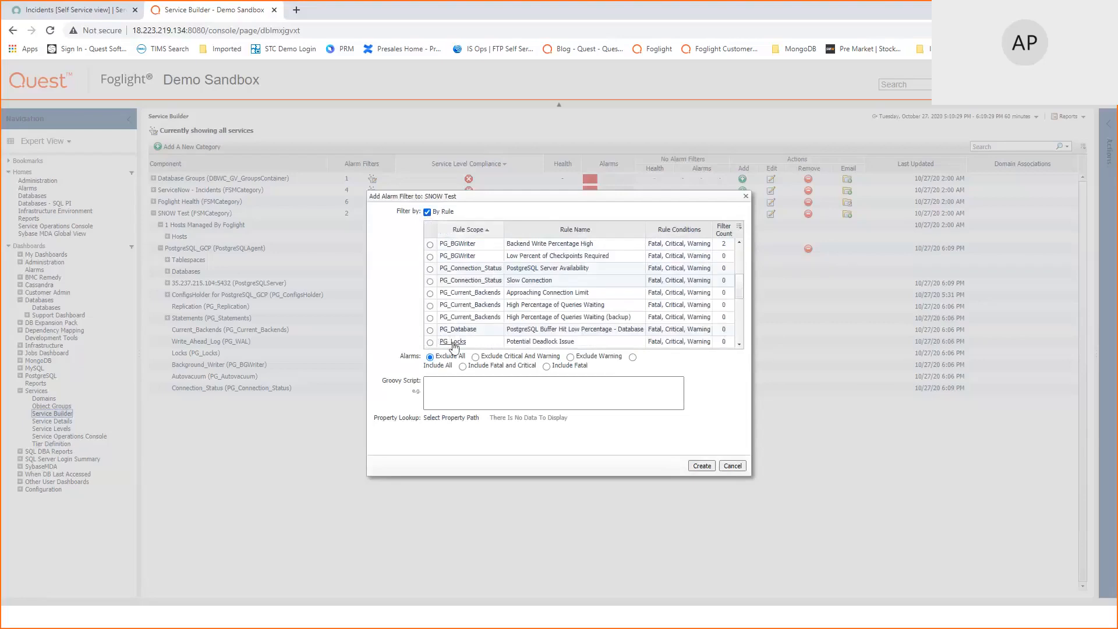
click(633, 357)
click(431, 343)
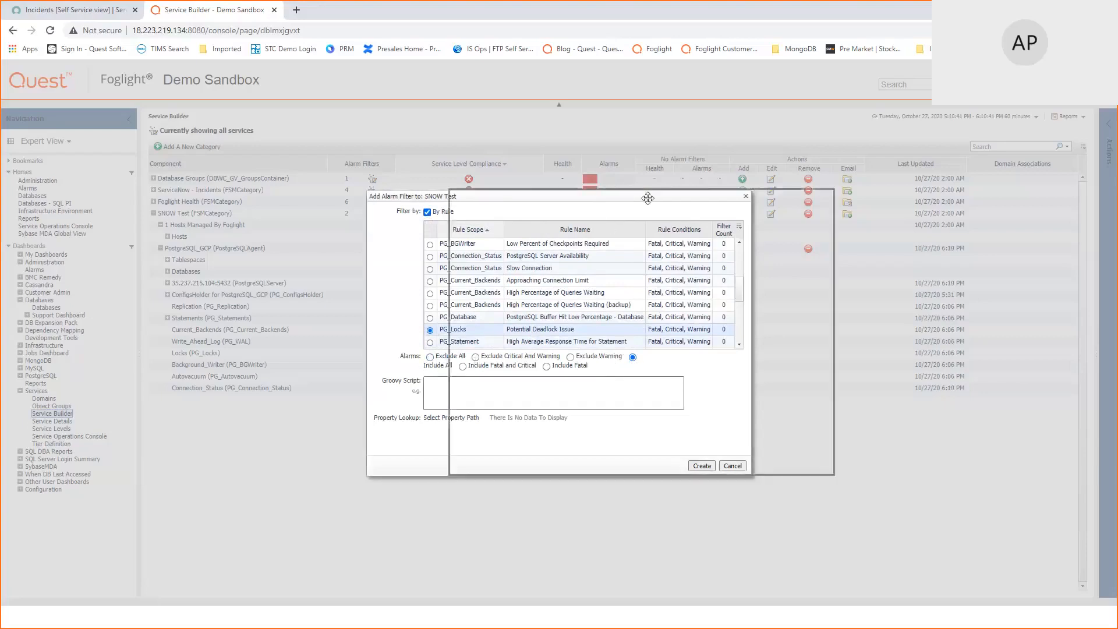
Set the new filter's alarms to Include Fatal and Critical, check the Groovy Script example, and cancel the filter.
drag(599, 200, 699, 197)
click(562, 364)
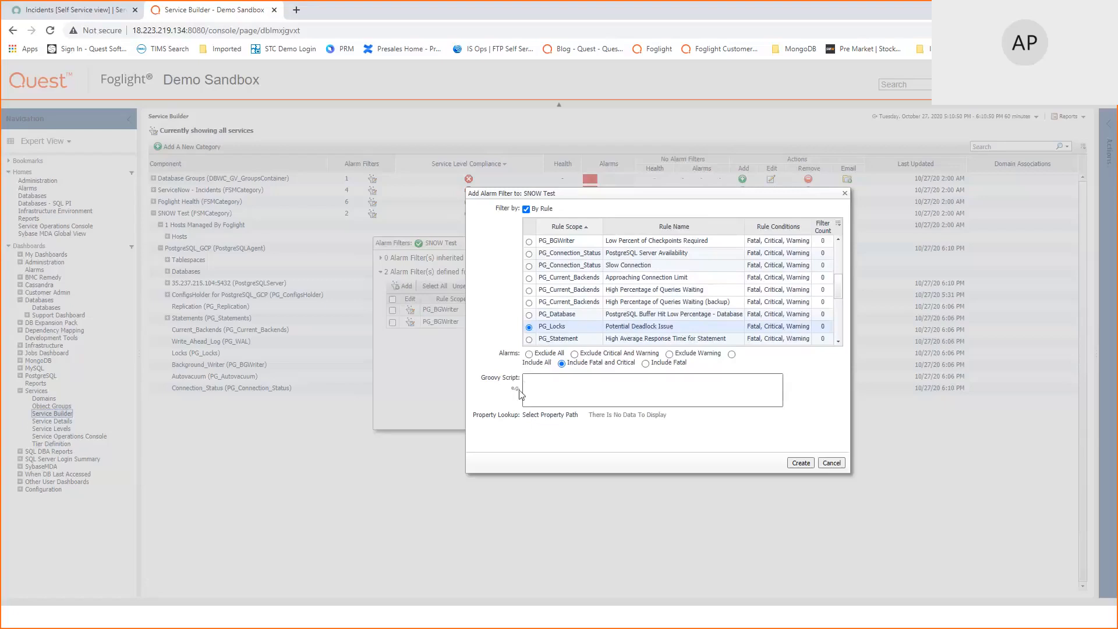
mouse_move(516, 393)
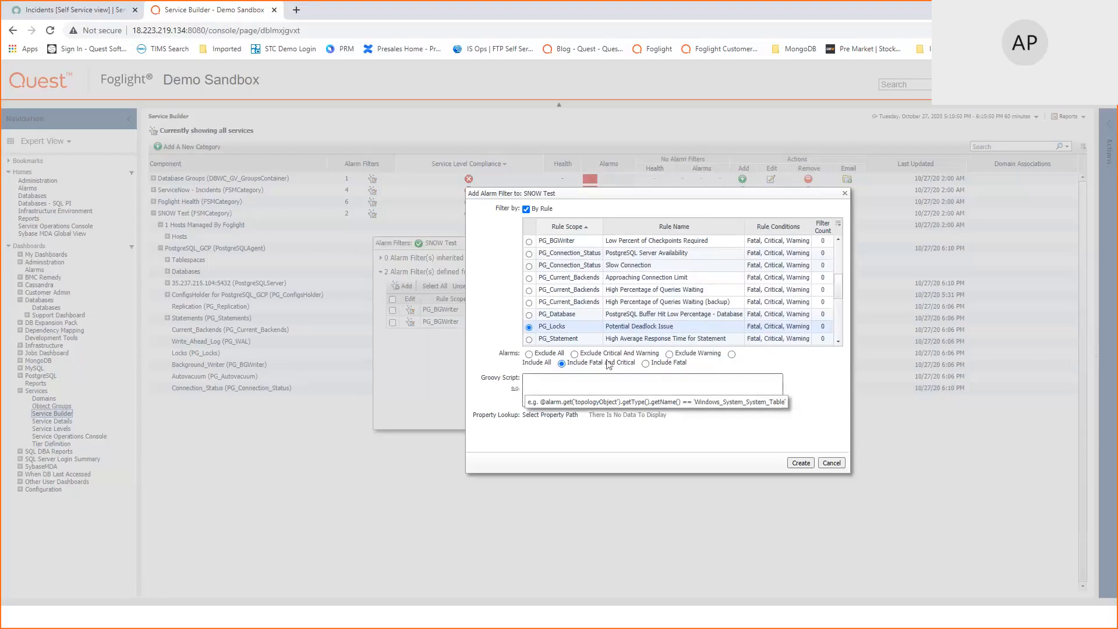
click(835, 463)
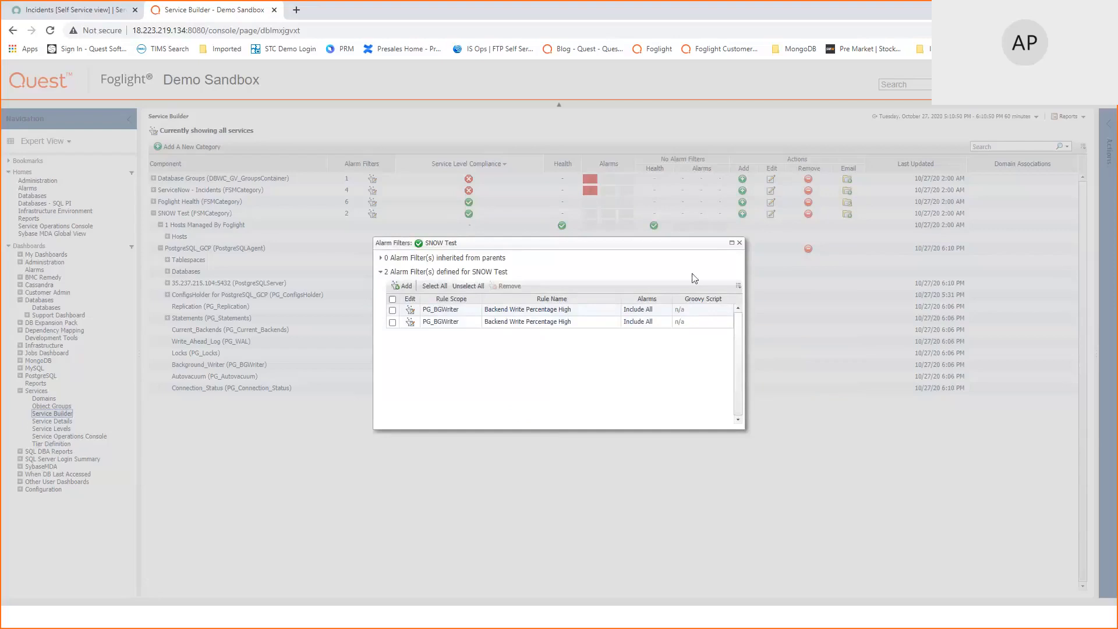
click(740, 243)
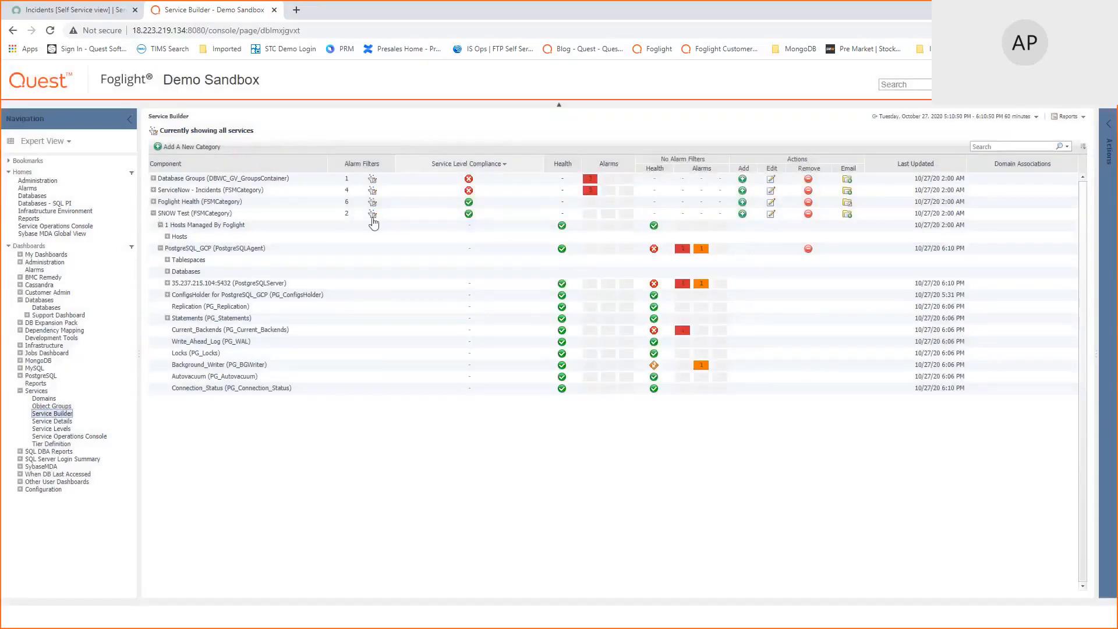
View the mailing list configuration for SNOW Test without changing it, and collapse the category.
click(848, 215)
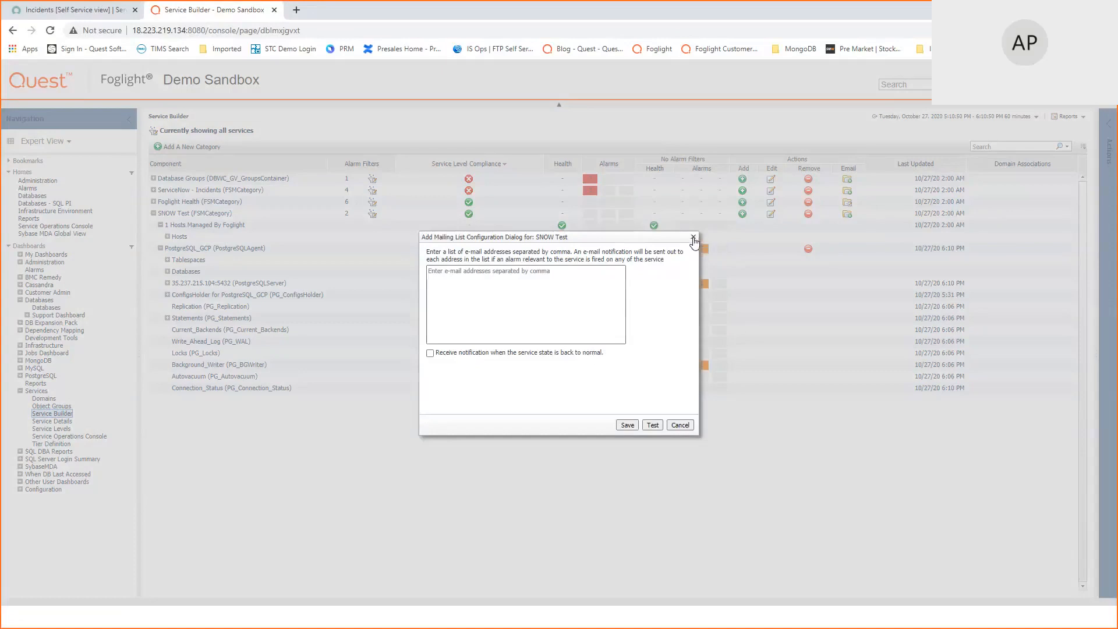
click(693, 239)
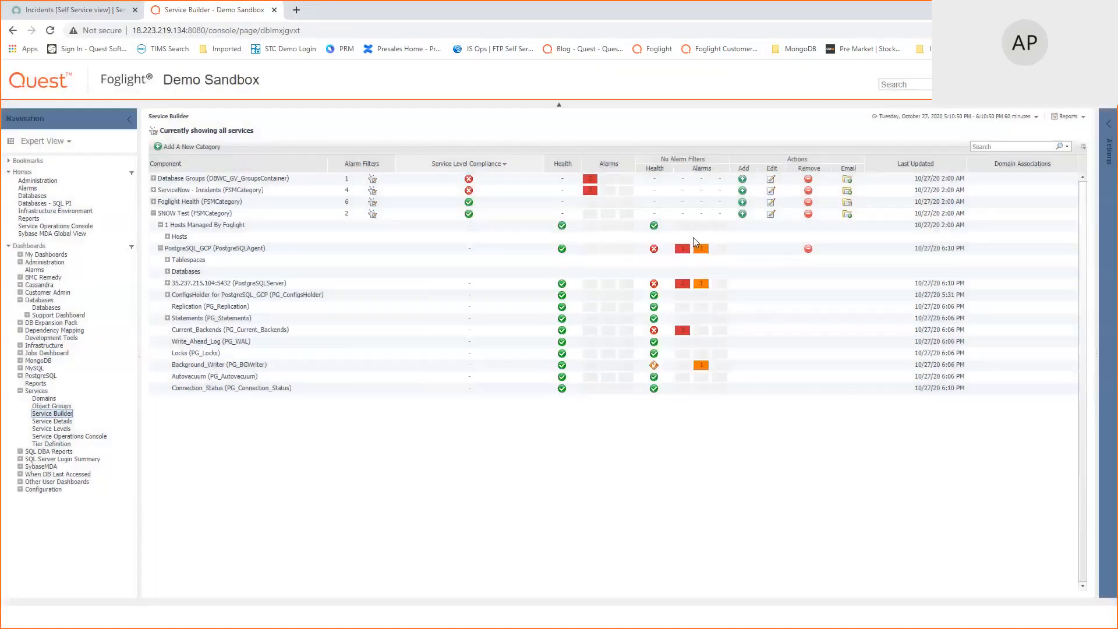
click(154, 214)
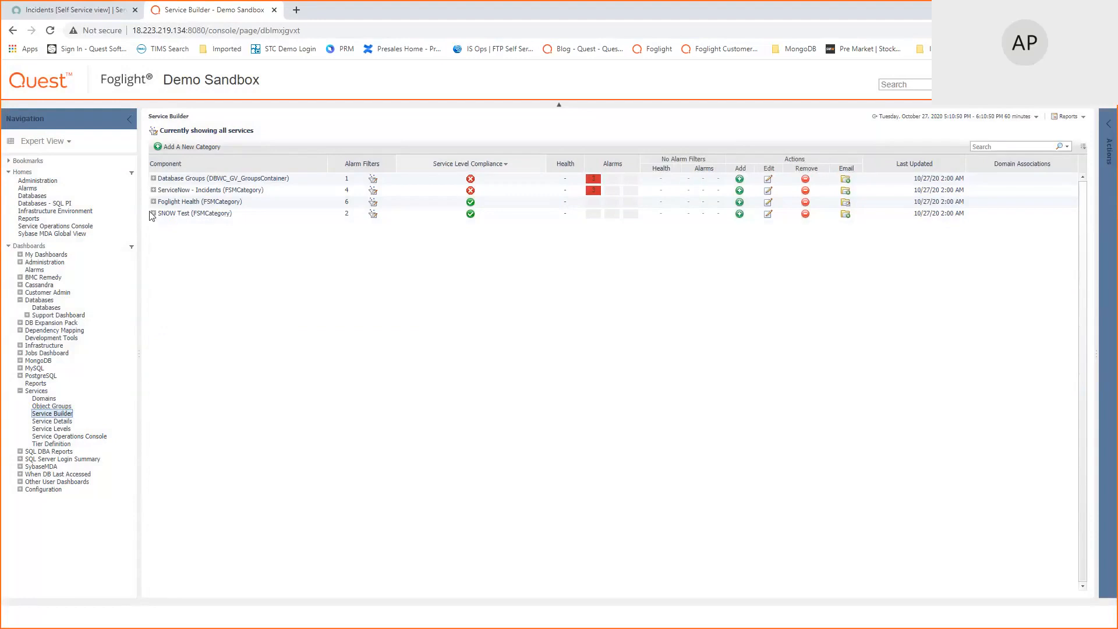
key(alt+Tab)
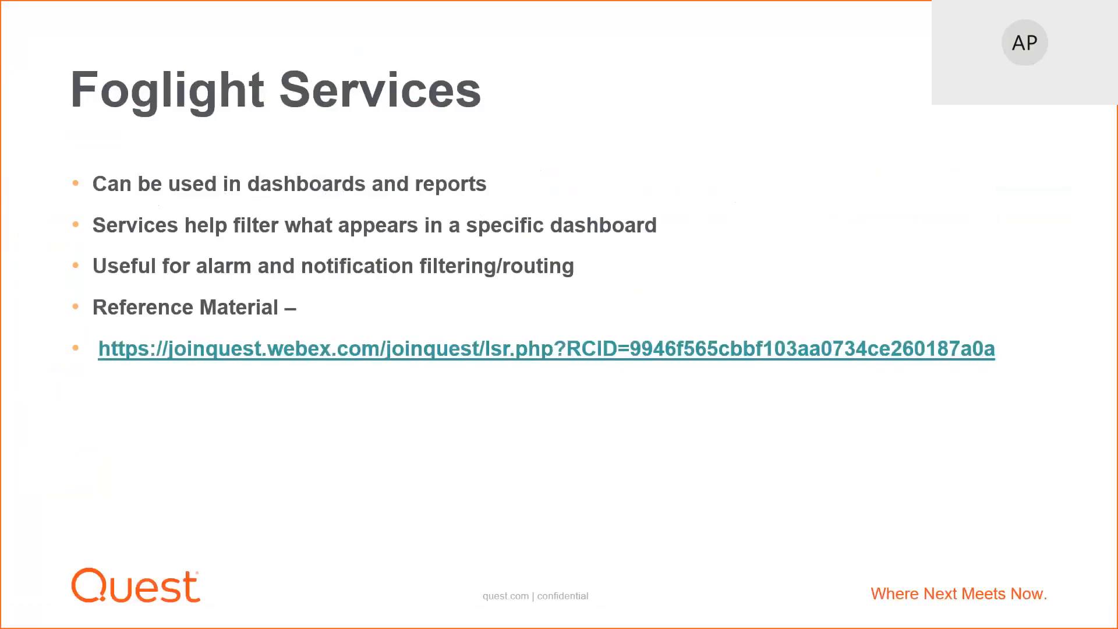
key(Right)
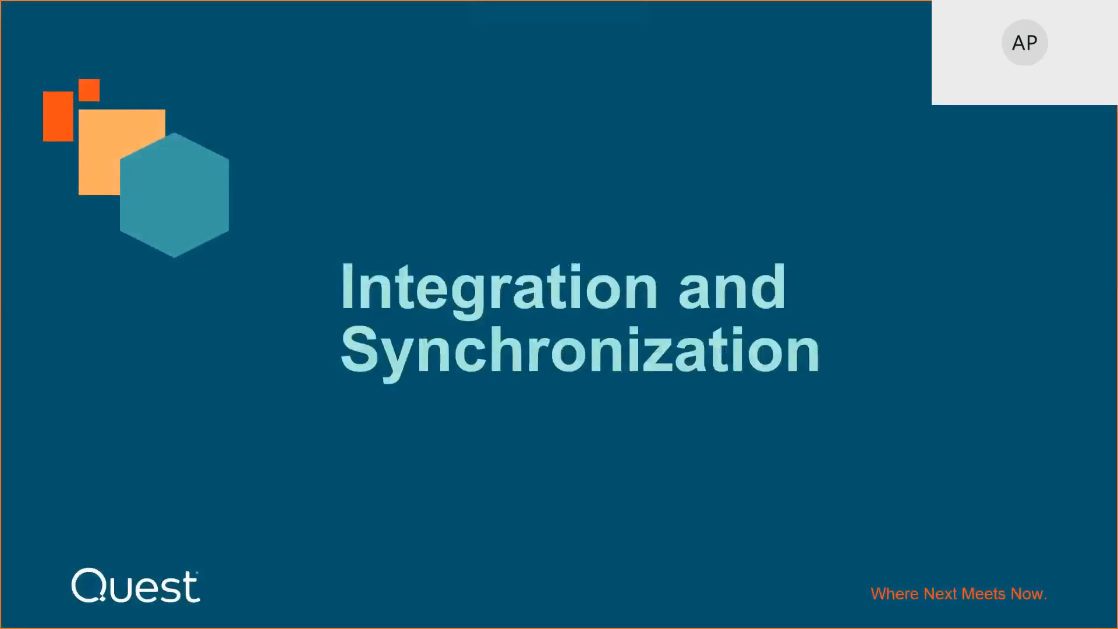
key(Right)
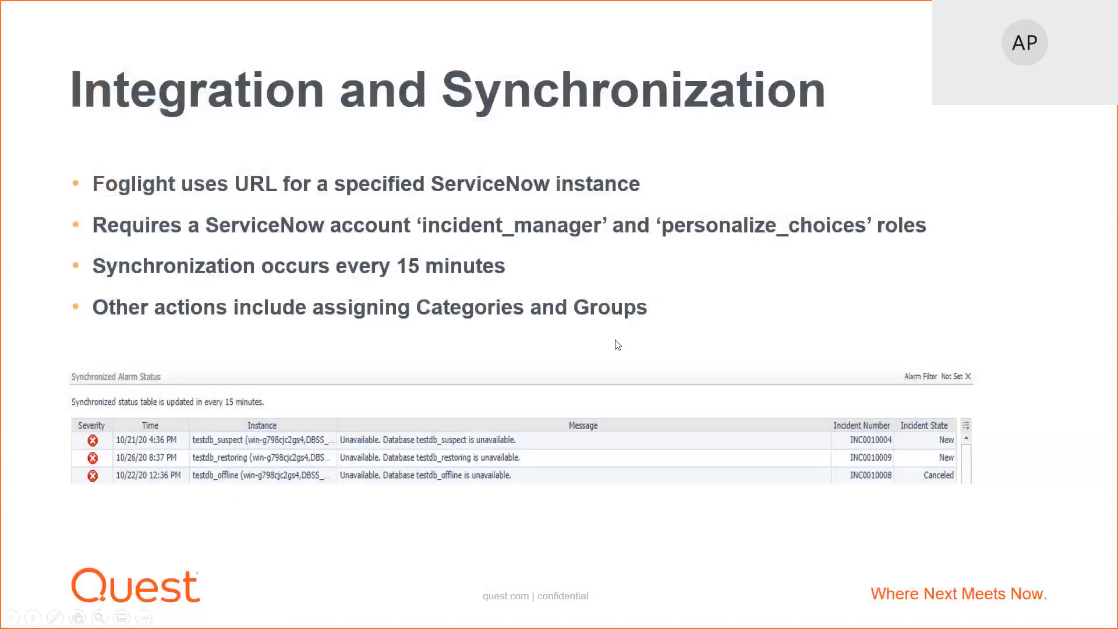
key(alt+Tab)
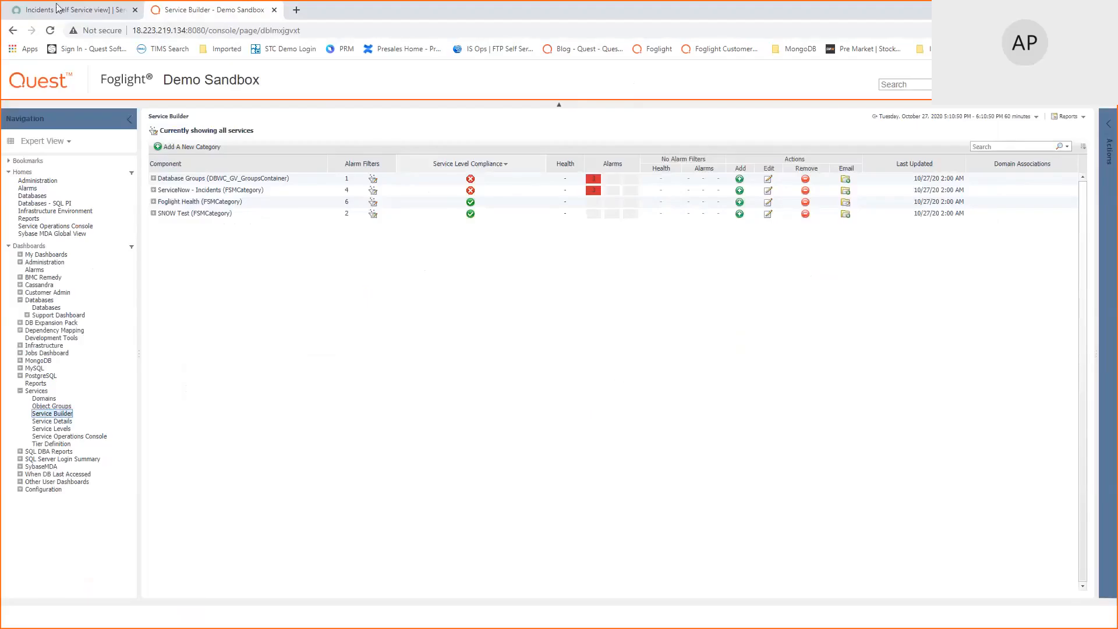
Check the ServiceNow instance URL on the Incidents page and return to the Foglight console.
click(63, 13)
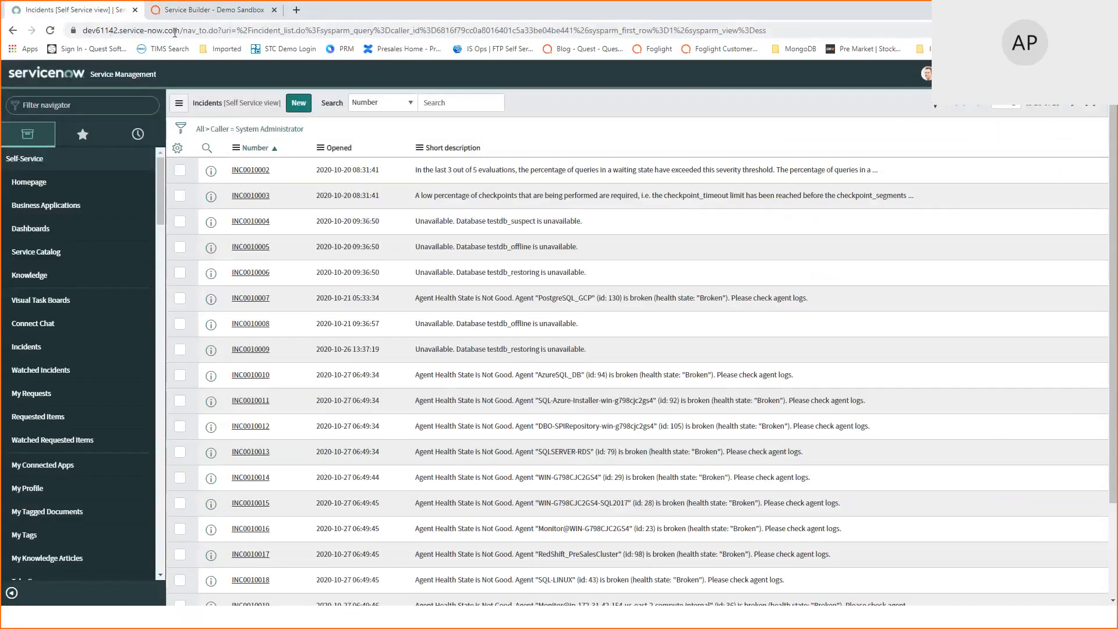
click(175, 32)
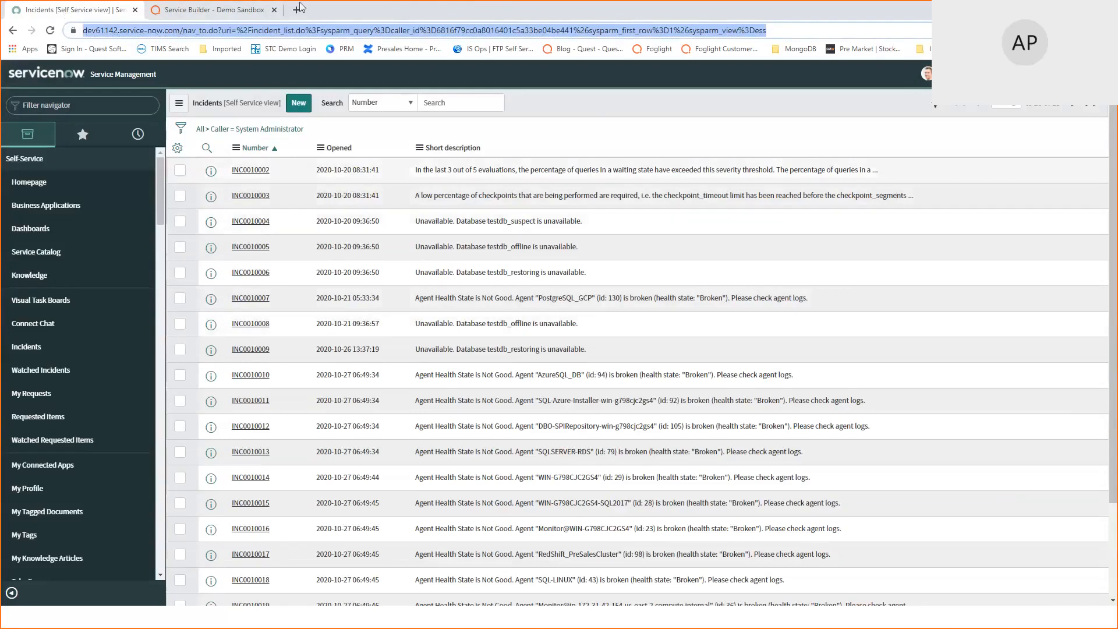
click(220, 10)
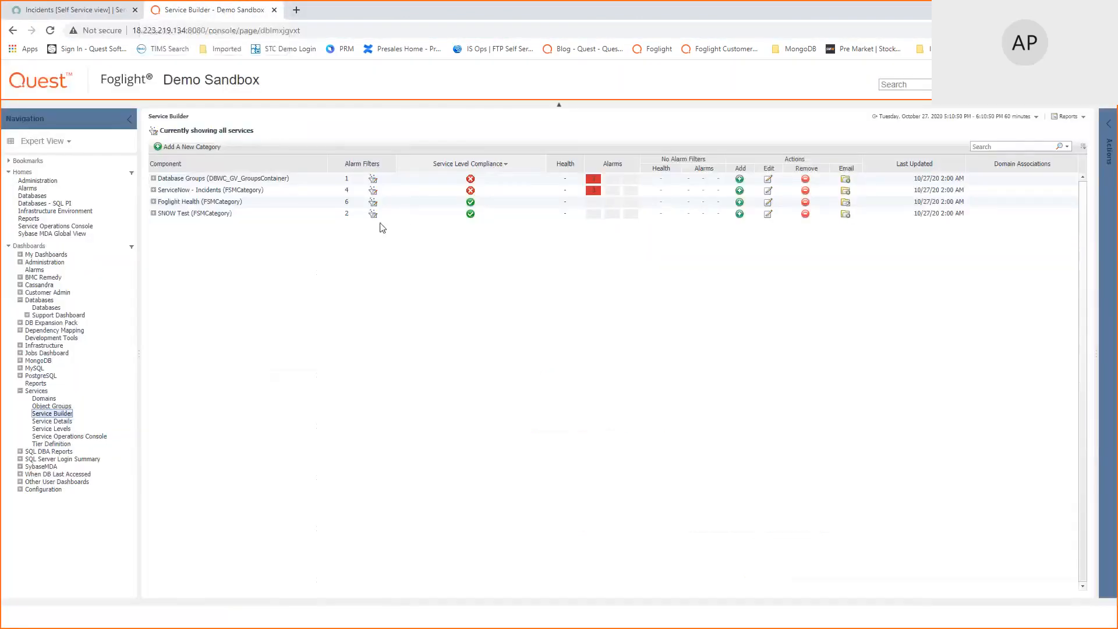
Open the ServiceNow Integration dashboard under Administration and view its General Settings.
click(20, 254)
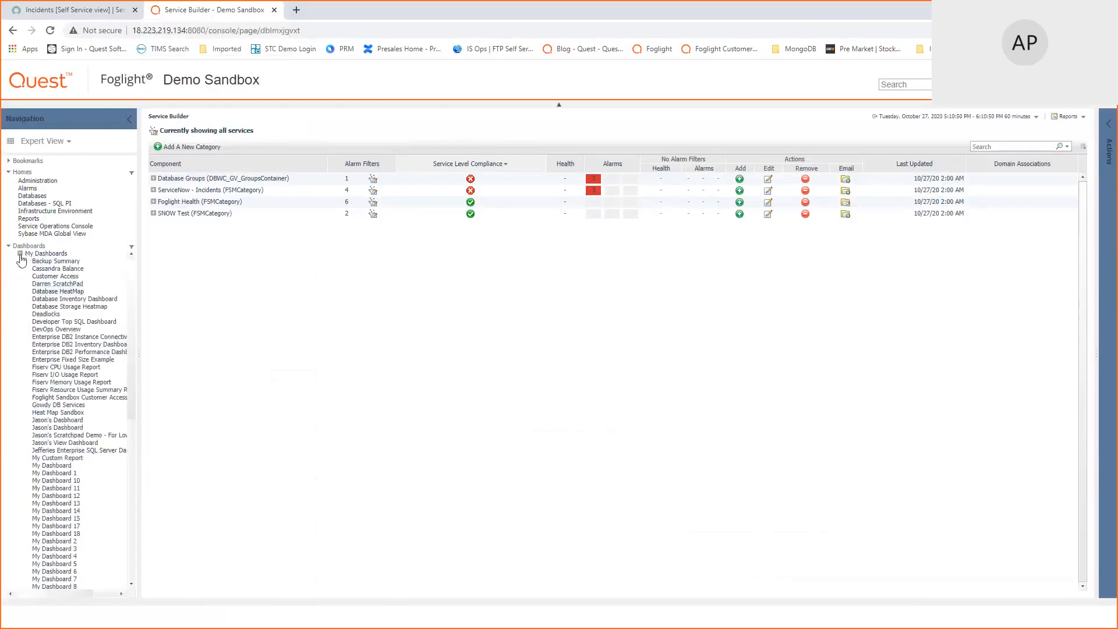
click(19, 255)
click(20, 262)
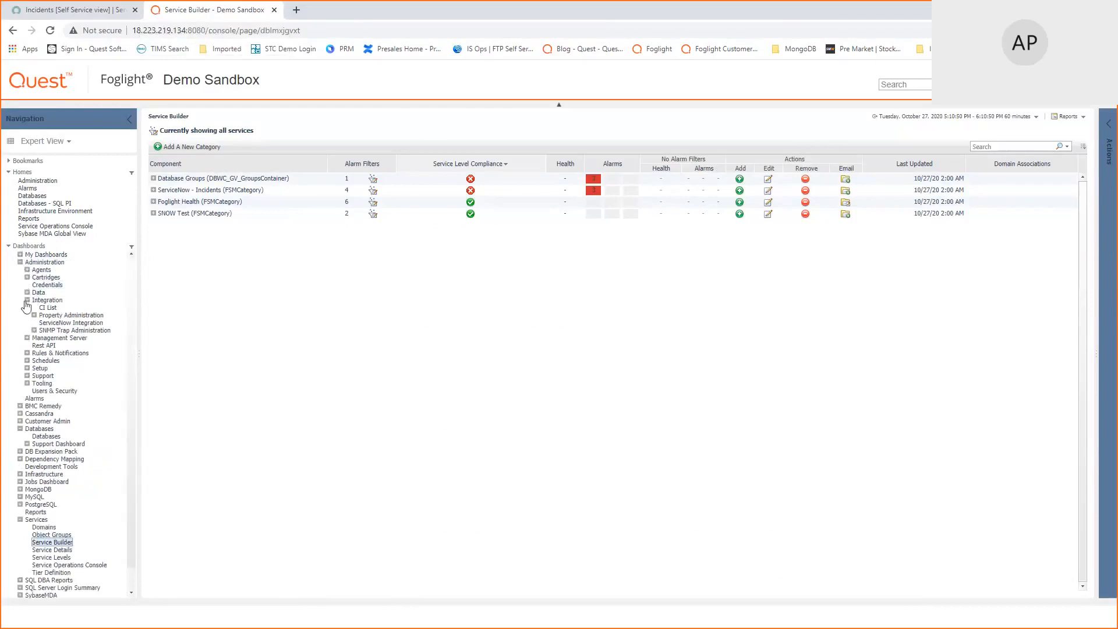
click(66, 324)
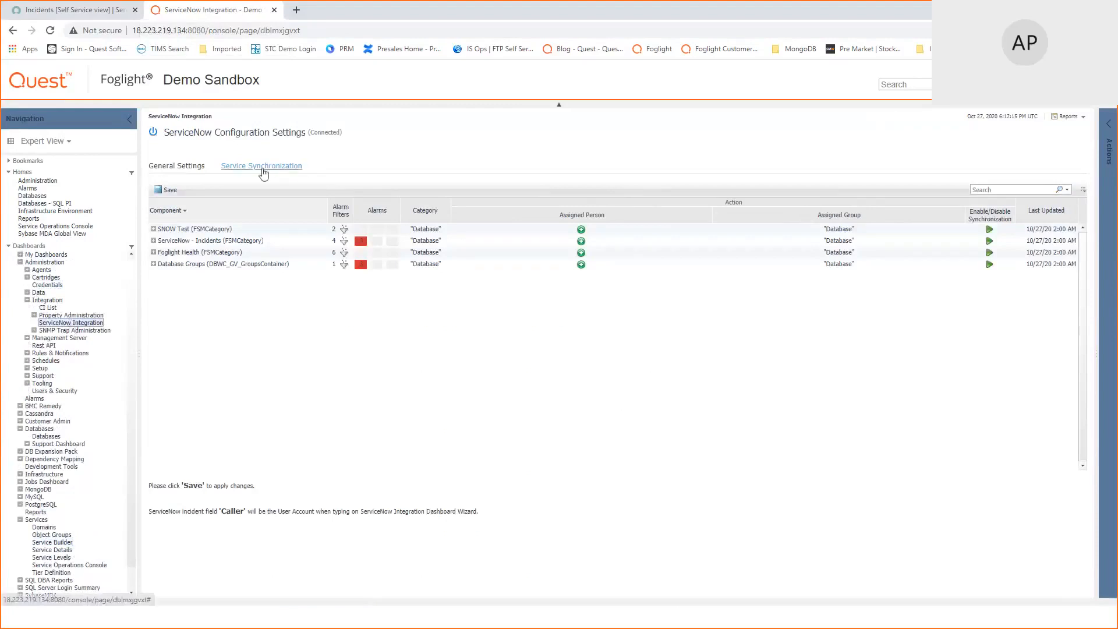
click(181, 167)
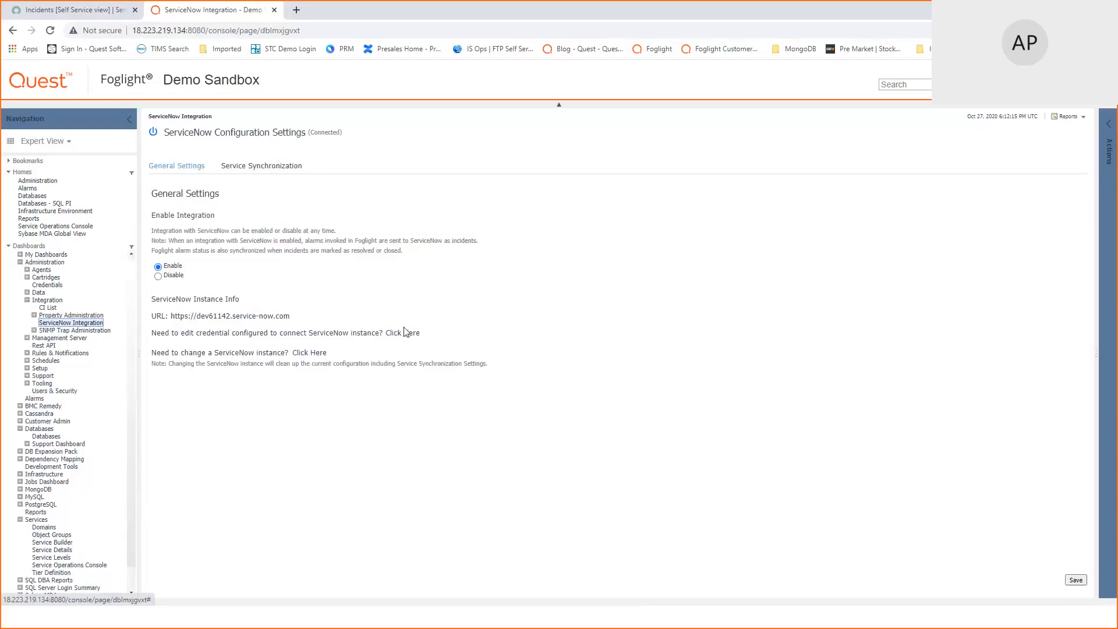
key(alt+Tab)
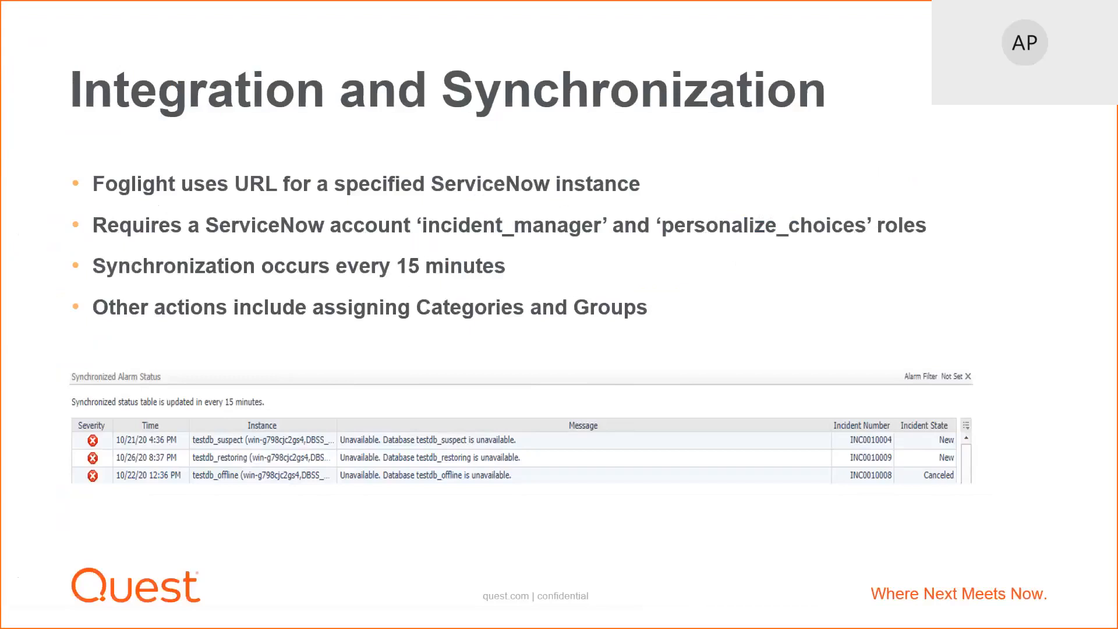
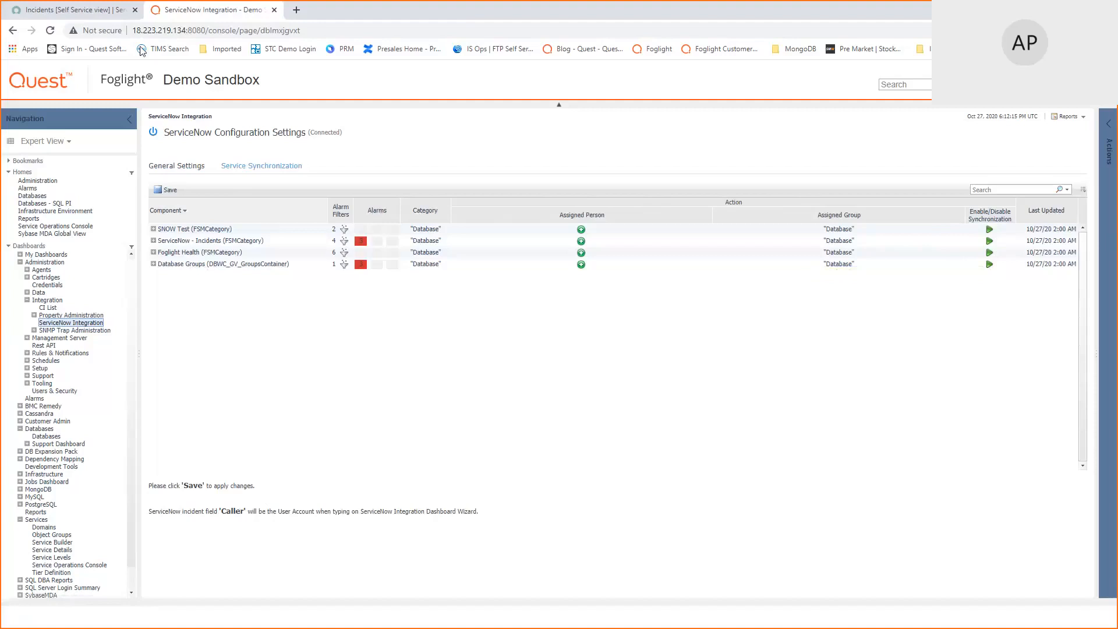
Review the ServiceNow incident list and open the synchronized alarm status for Database Groups in Foglight.
click(90, 15)
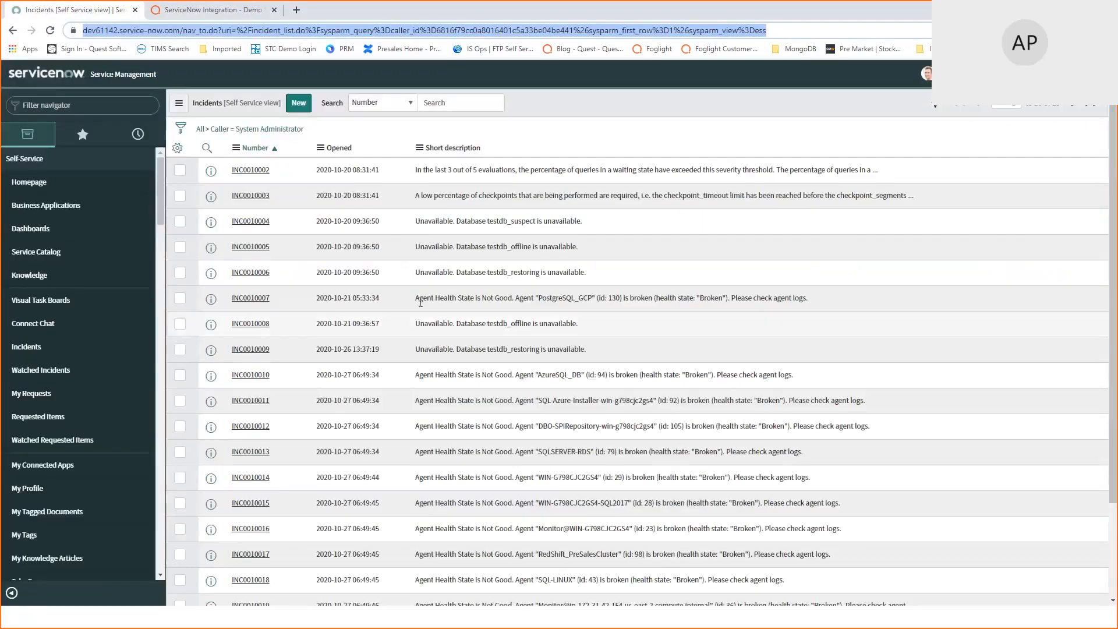
click(239, 9)
click(359, 265)
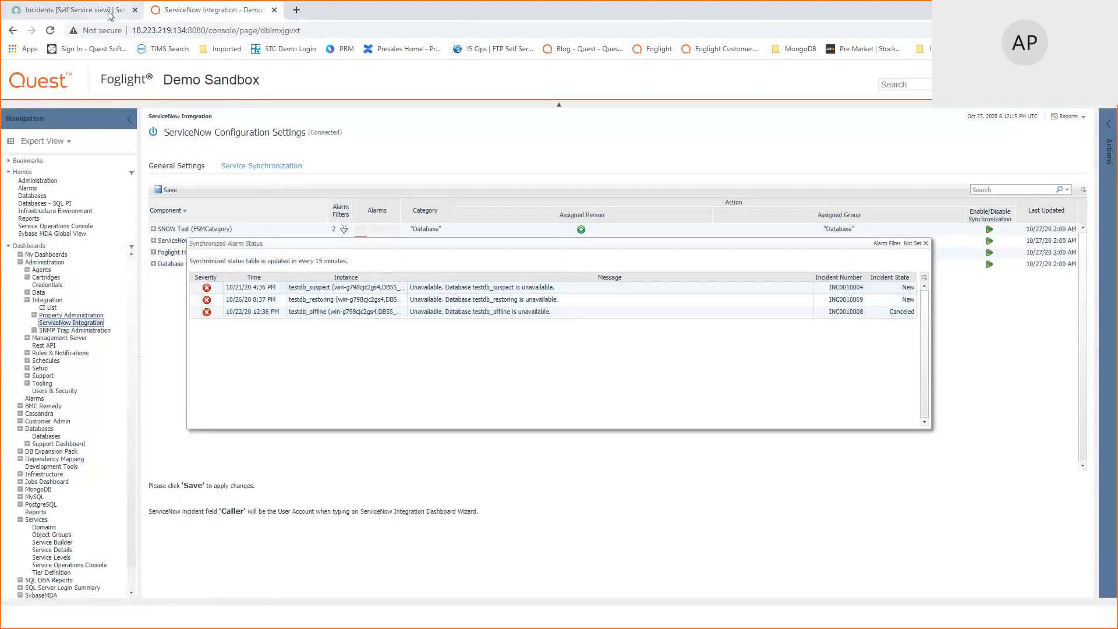
Open incident INC0010004 in ServiceNow, set its state to Closed and update the record.
click(69, 10)
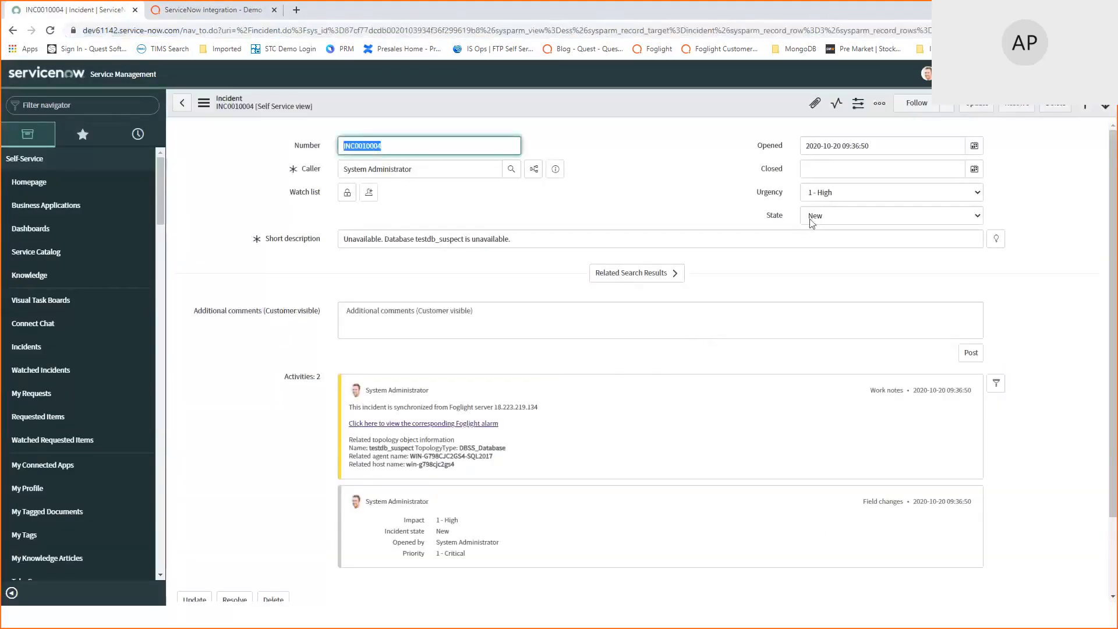
click(972, 220)
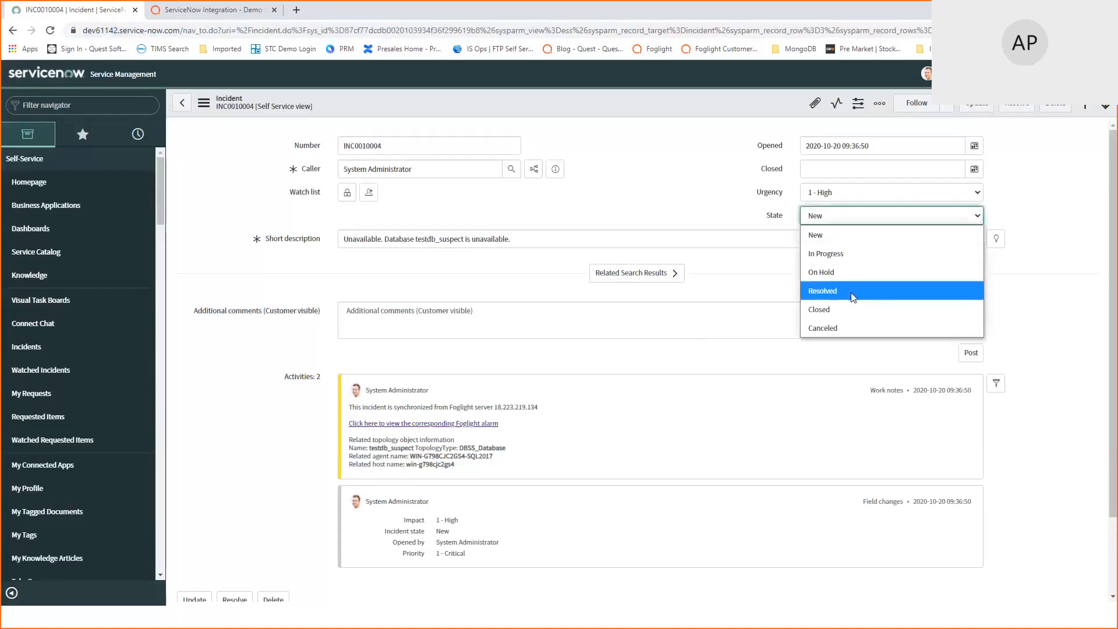
click(846, 306)
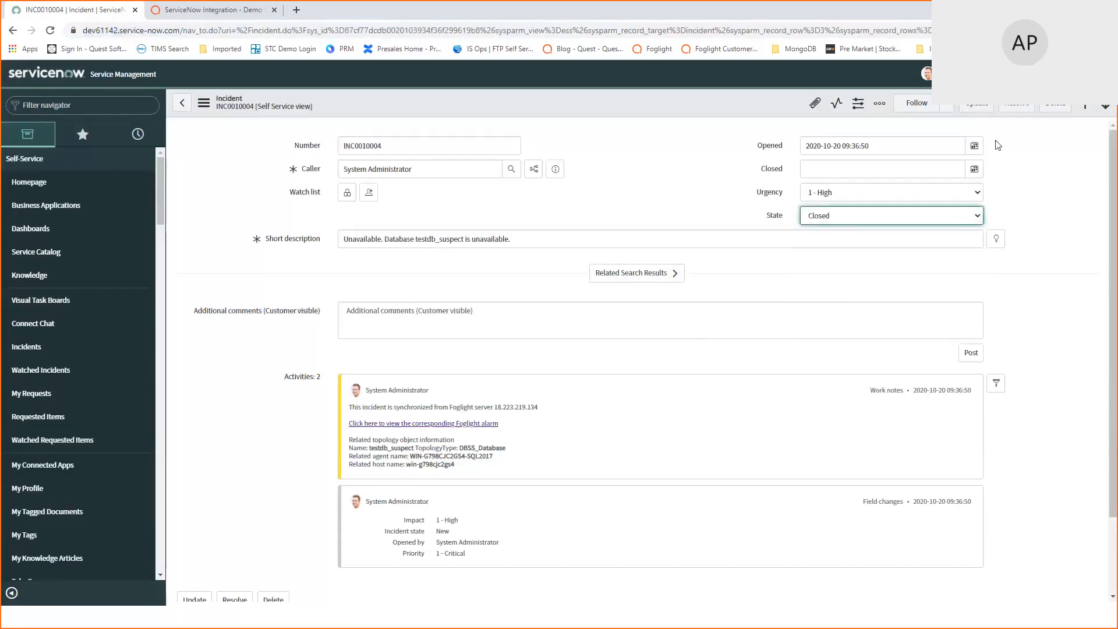
click(1015, 110)
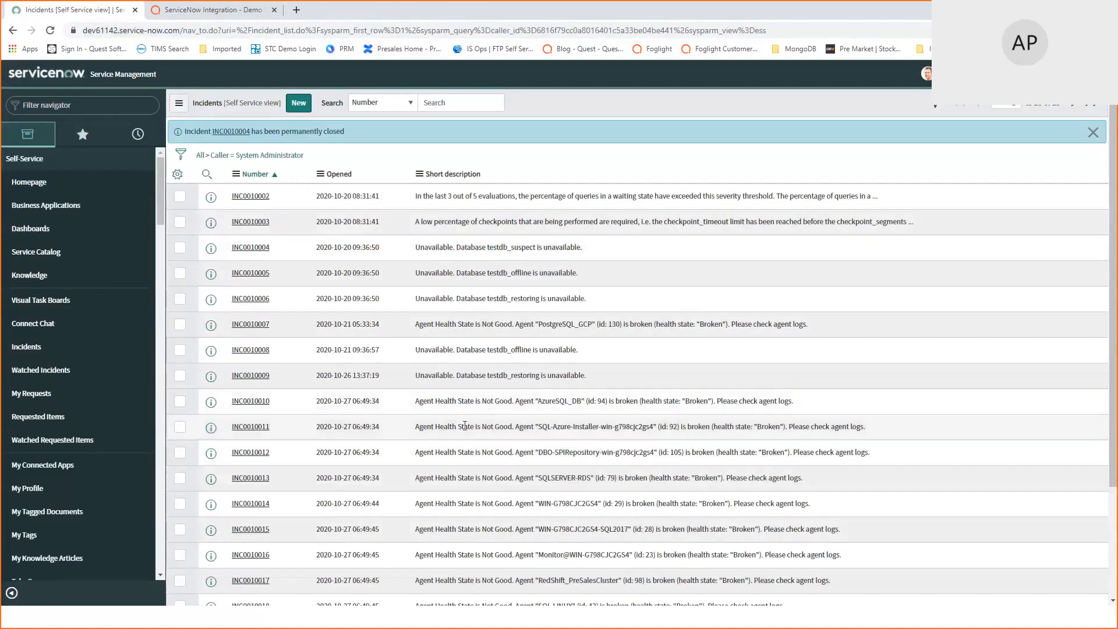
Return to Foglight and view the details of the testdb_suspect alarm, closing the alarm and synchronized status windows.
click(236, 10)
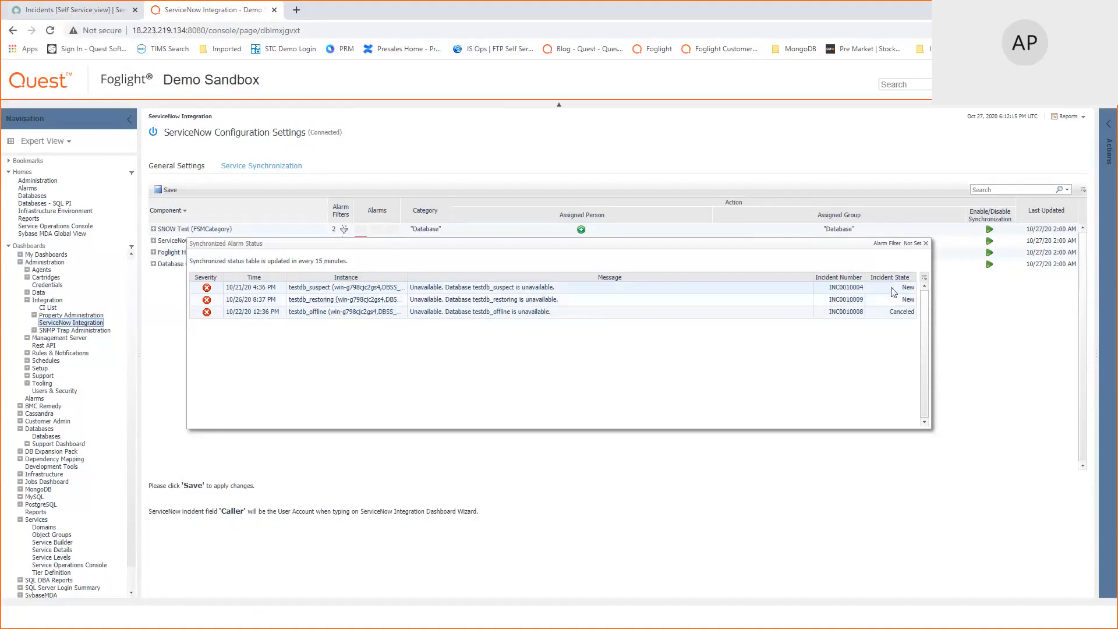
click(510, 289)
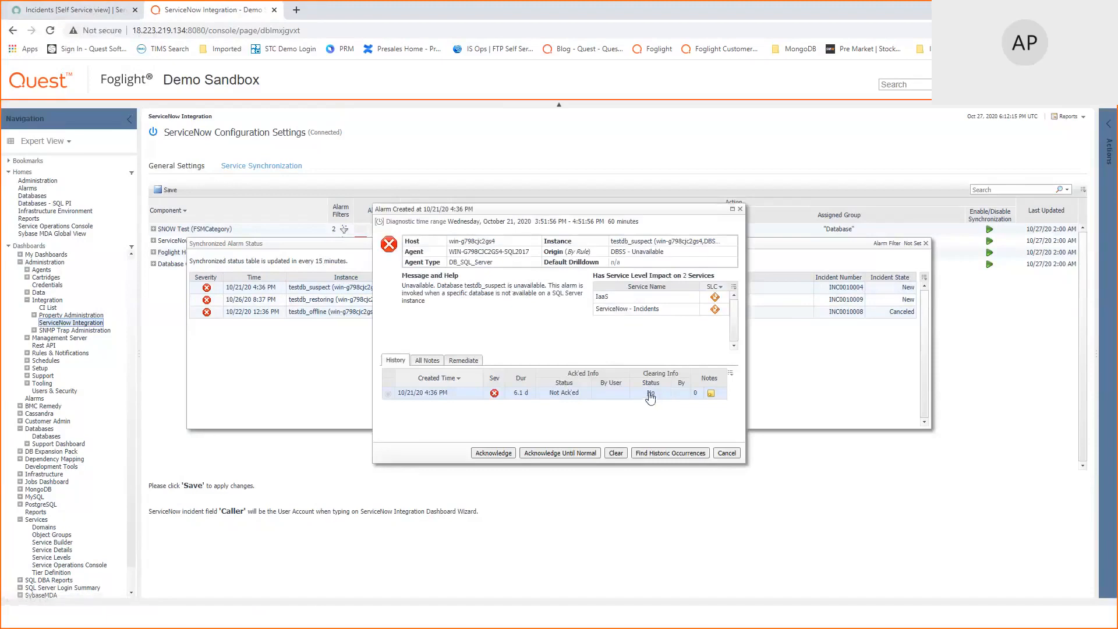
click(740, 210)
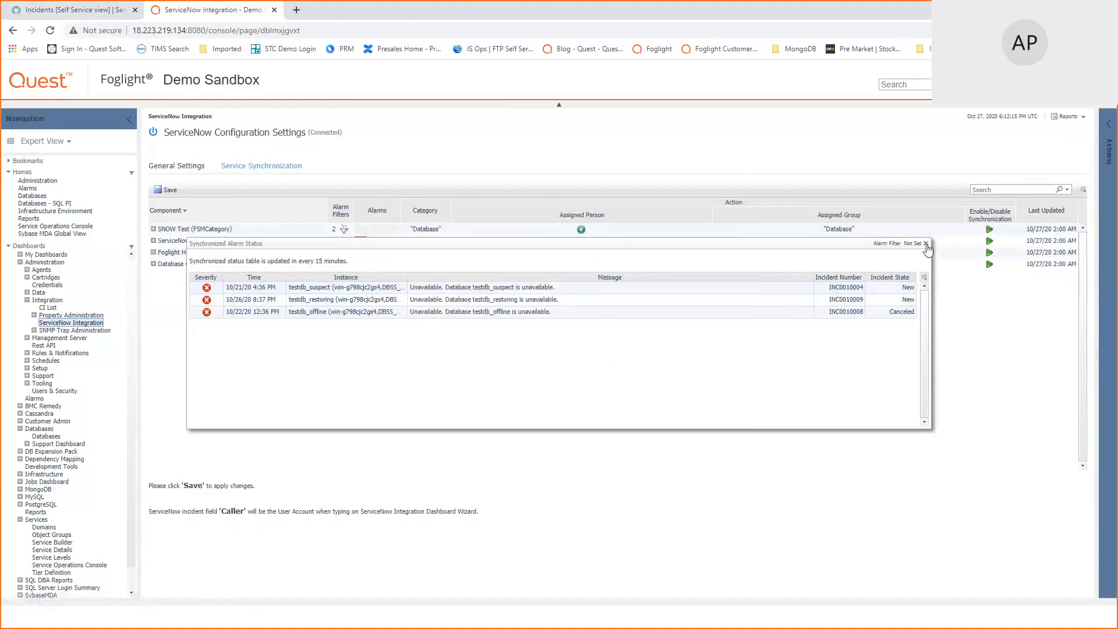
click(926, 244)
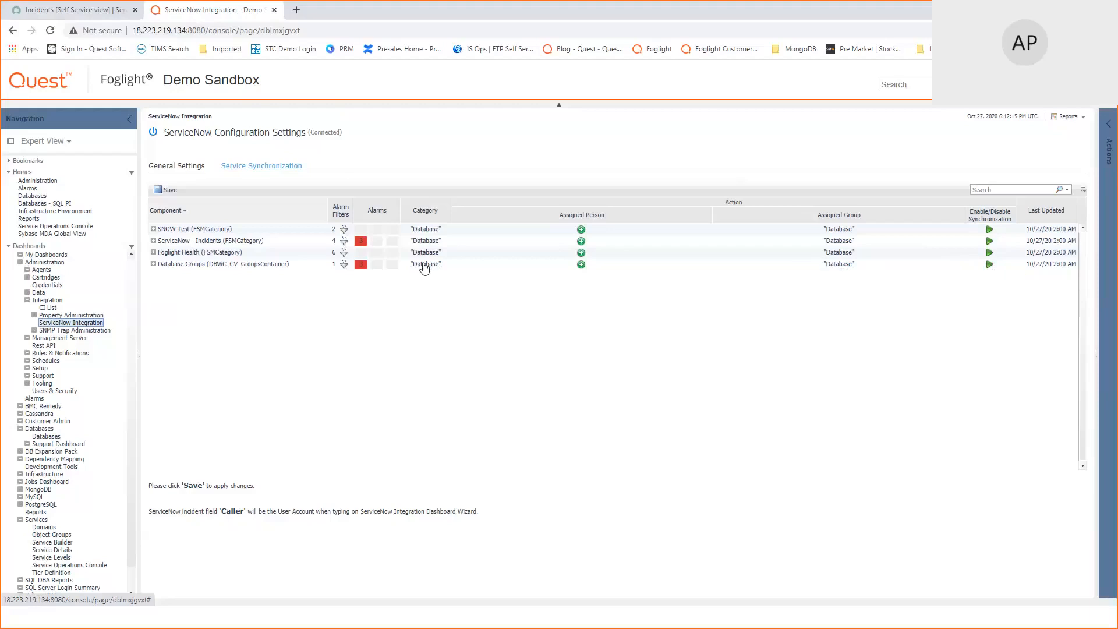
key(alt+Tab)
key(alt+Tab)
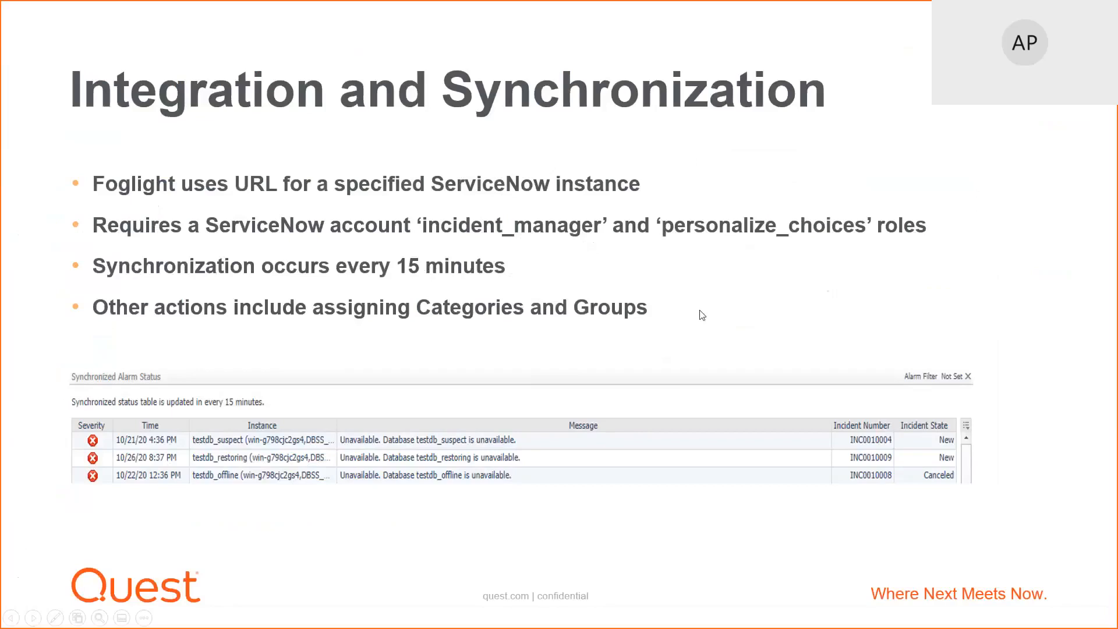
key(alt+Tab)
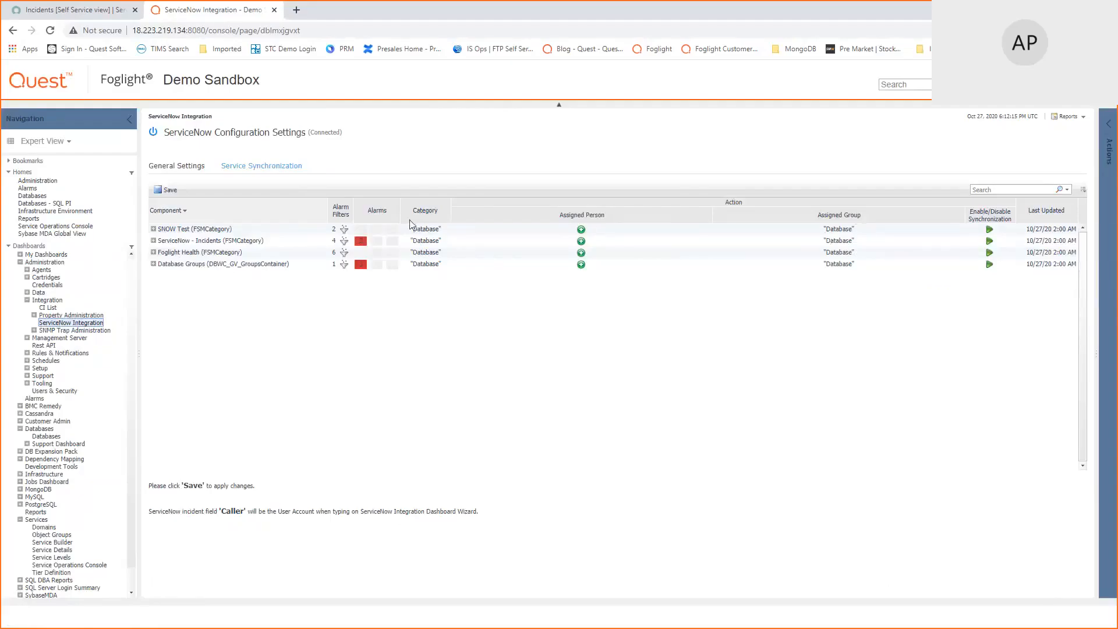
Search the ServiceNow user groups for "database" from the Database Groups assignment, dismiss the group search, and save the synchronization settings.
click(839, 265)
click(451, 248)
text(database)
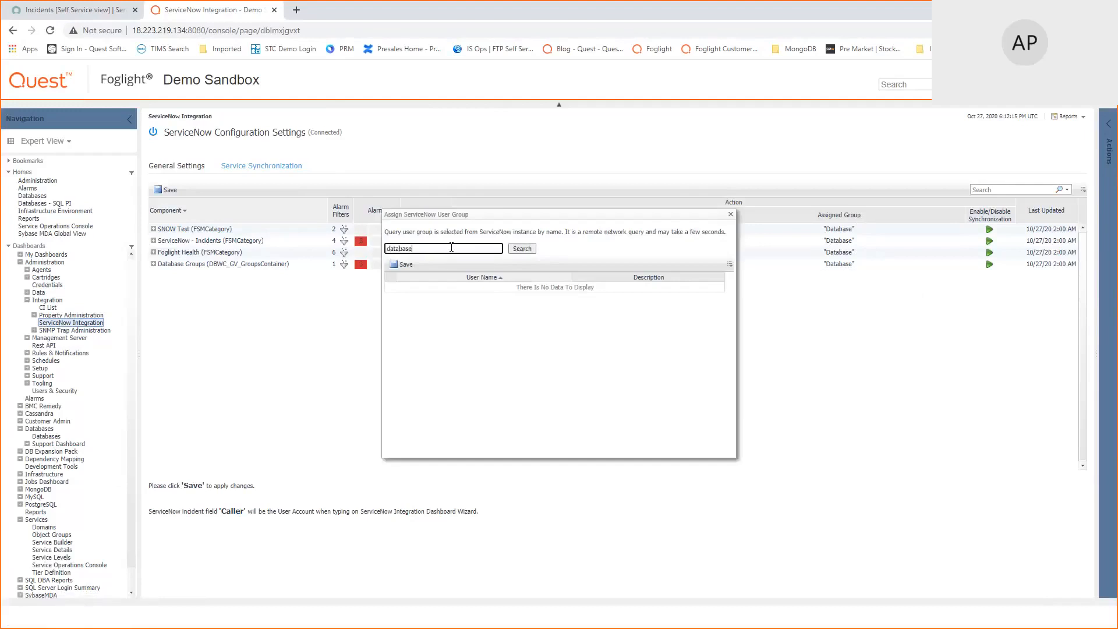
key(Return)
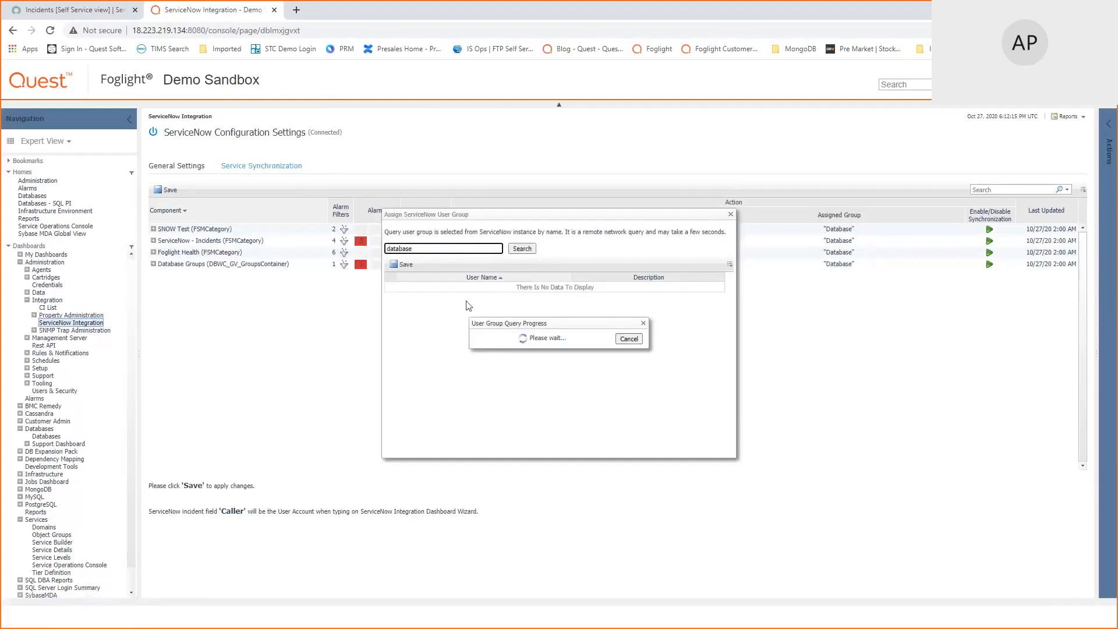
click(390, 289)
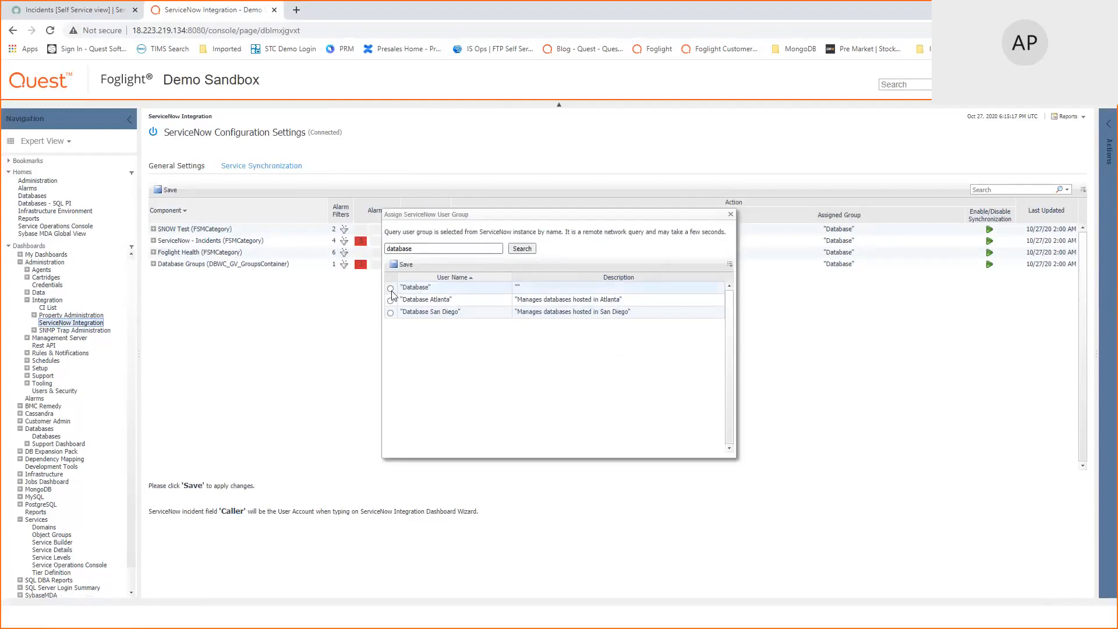
click(731, 214)
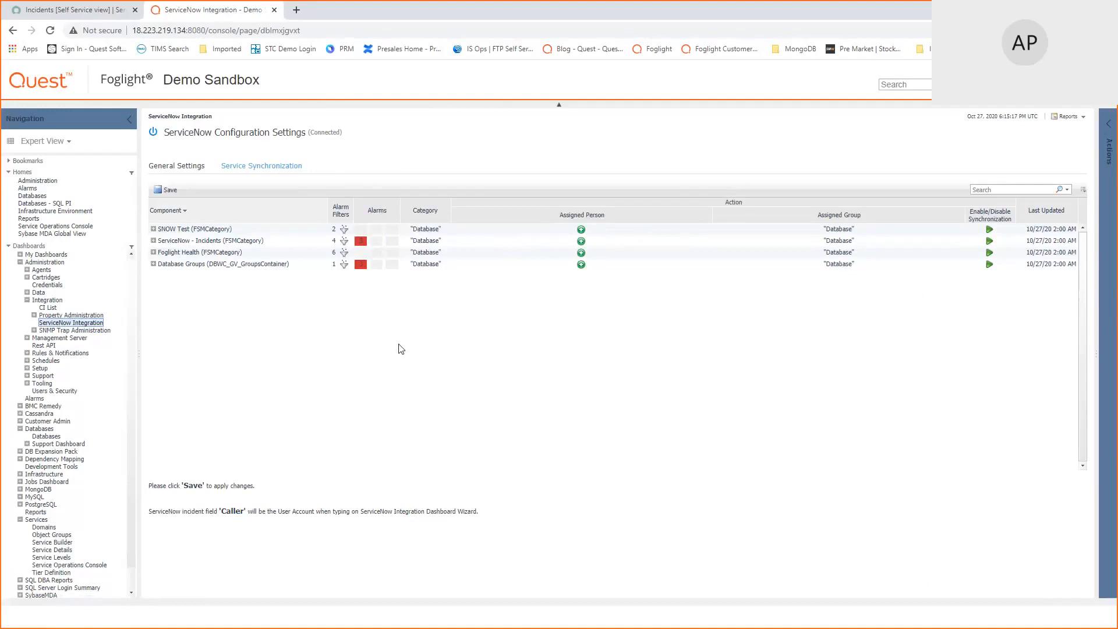
click(163, 190)
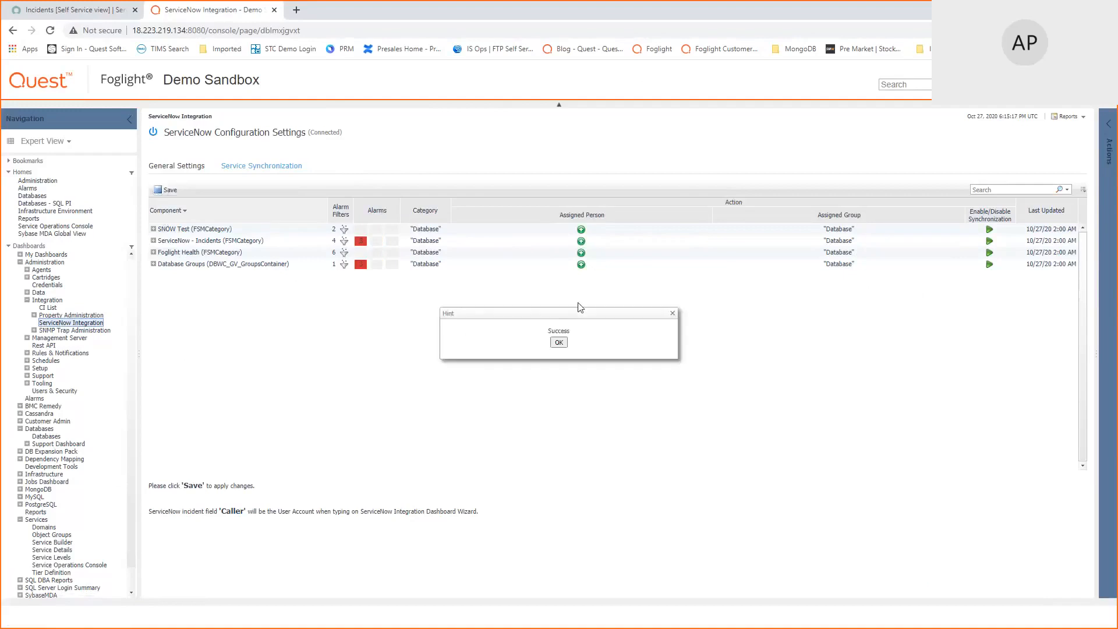
click(557, 343)
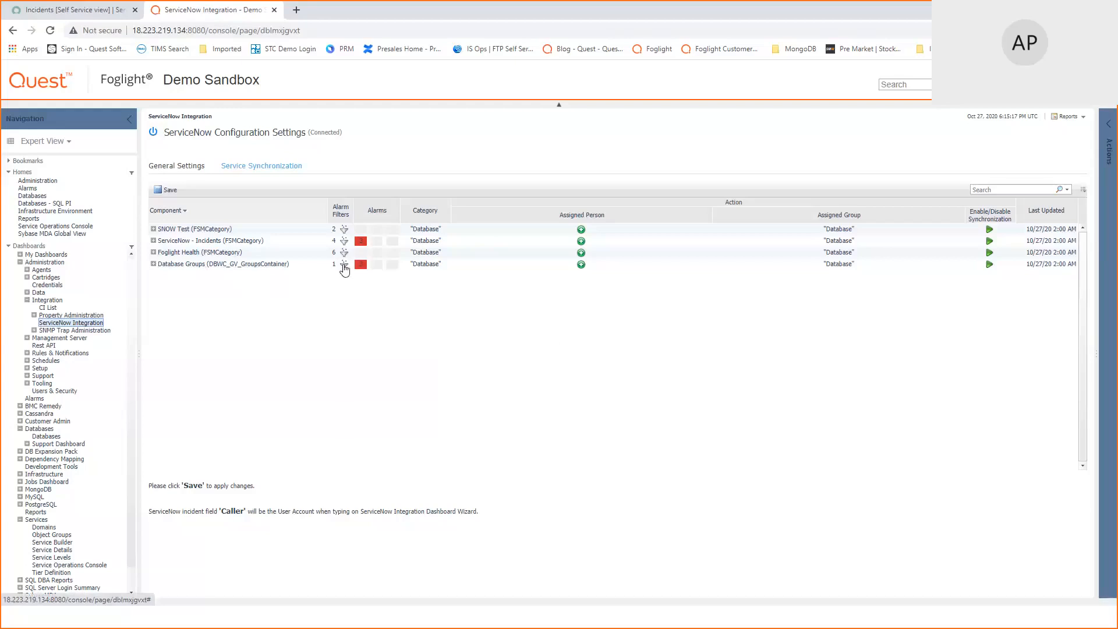
View the alarm filters and the synchronized alarm status of the Database Groups component.
click(344, 265)
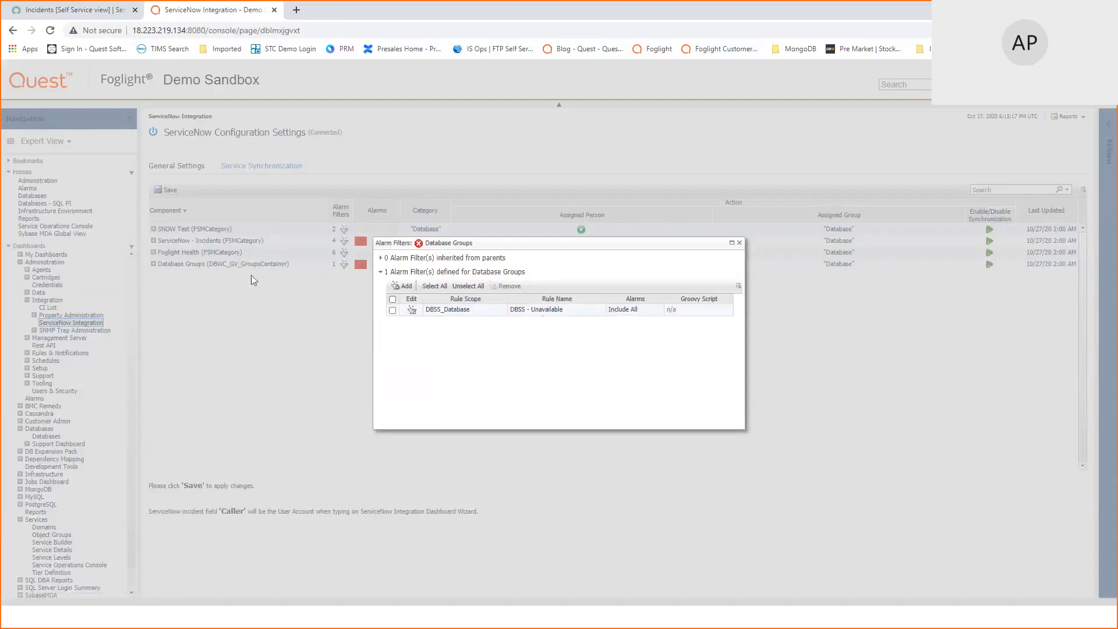
click(739, 244)
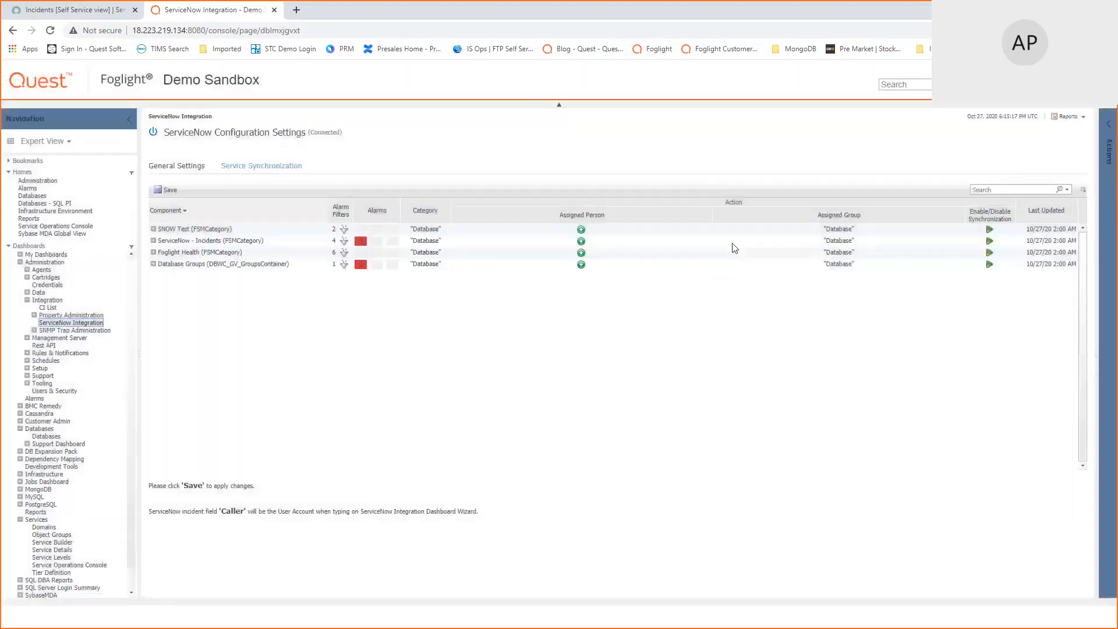
click(362, 266)
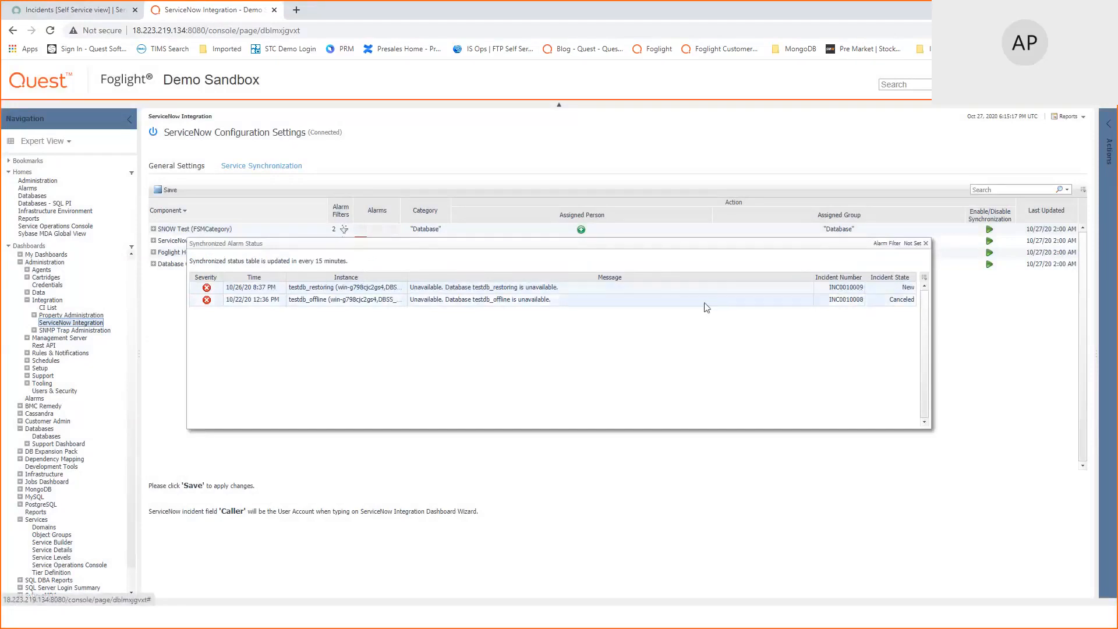
click(927, 245)
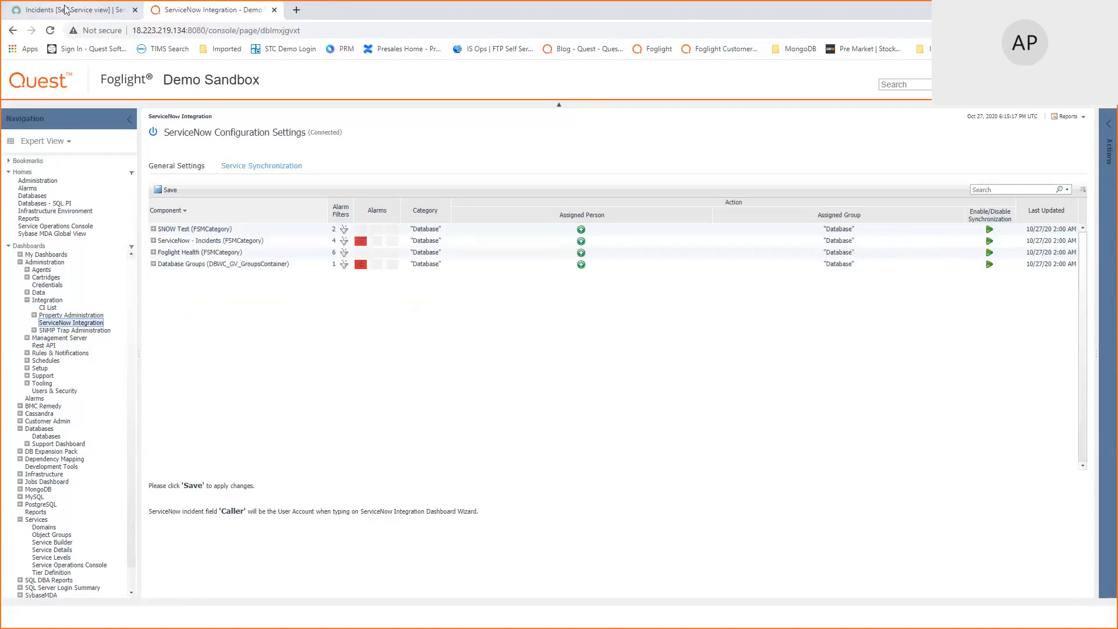
Open incident INC0010004 in ServiceNow, follow its link to the corresponding Foglight alarm and review that alarm's history and notes.
click(65, 10)
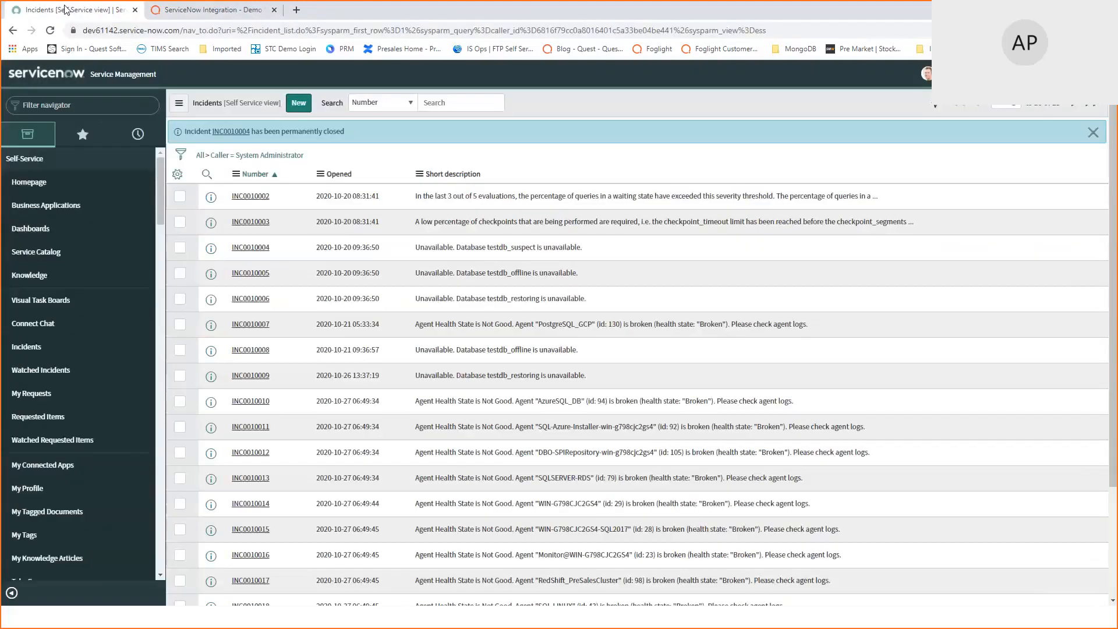
click(251, 250)
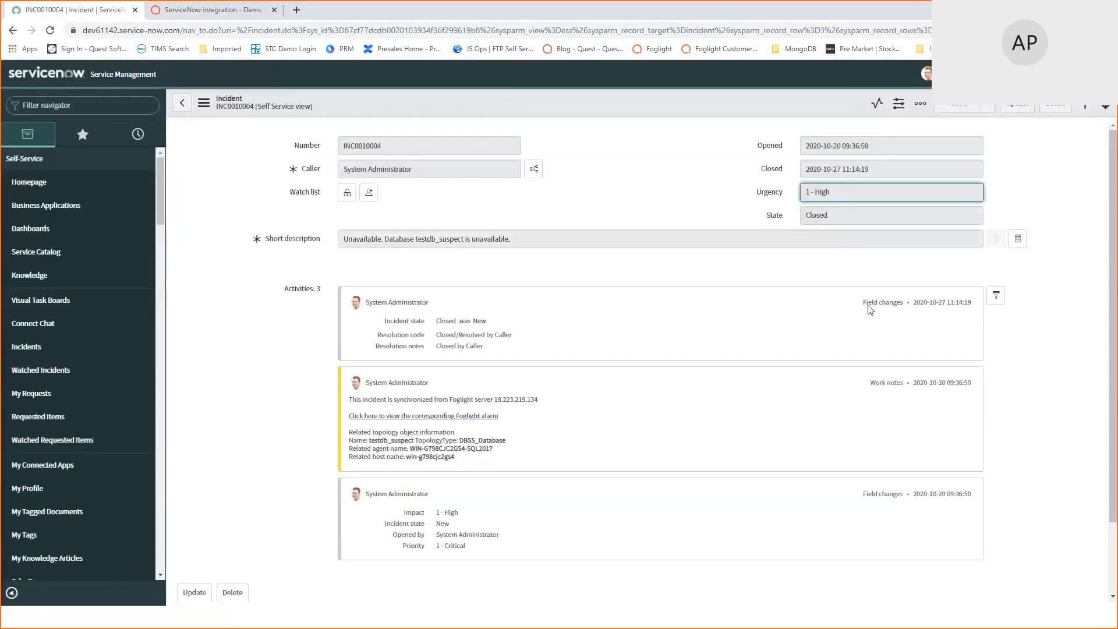
click(477, 415)
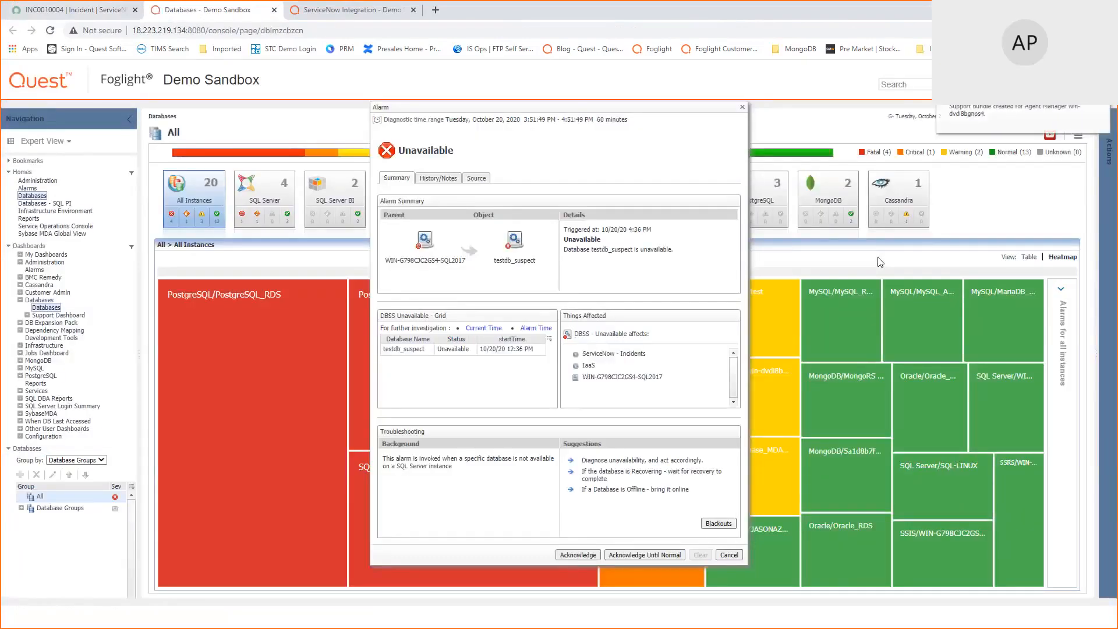
click(445, 178)
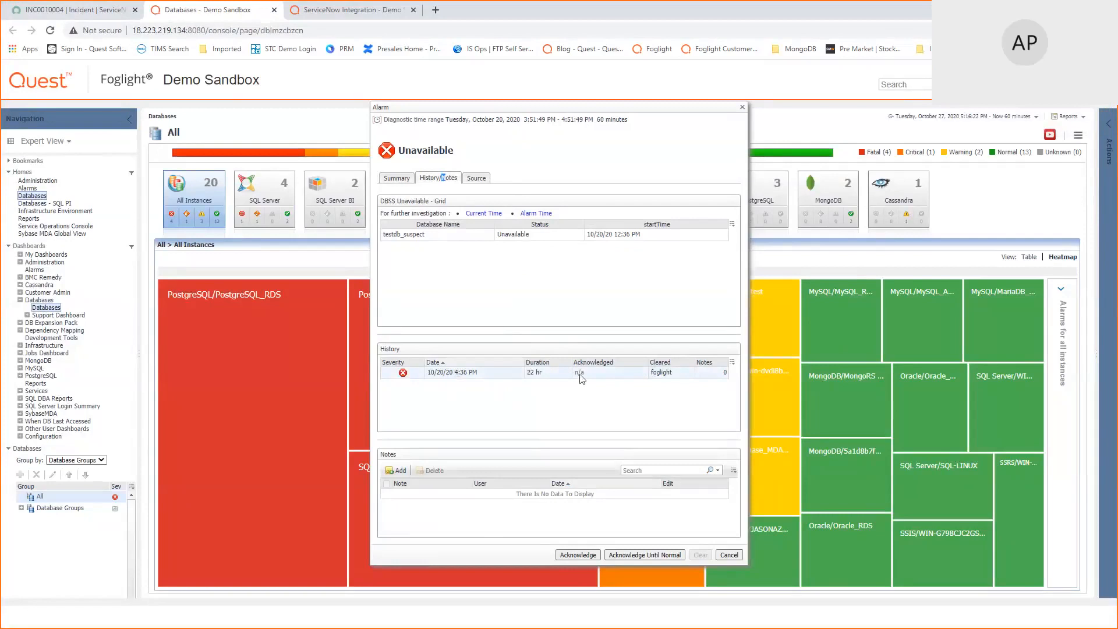
click(745, 109)
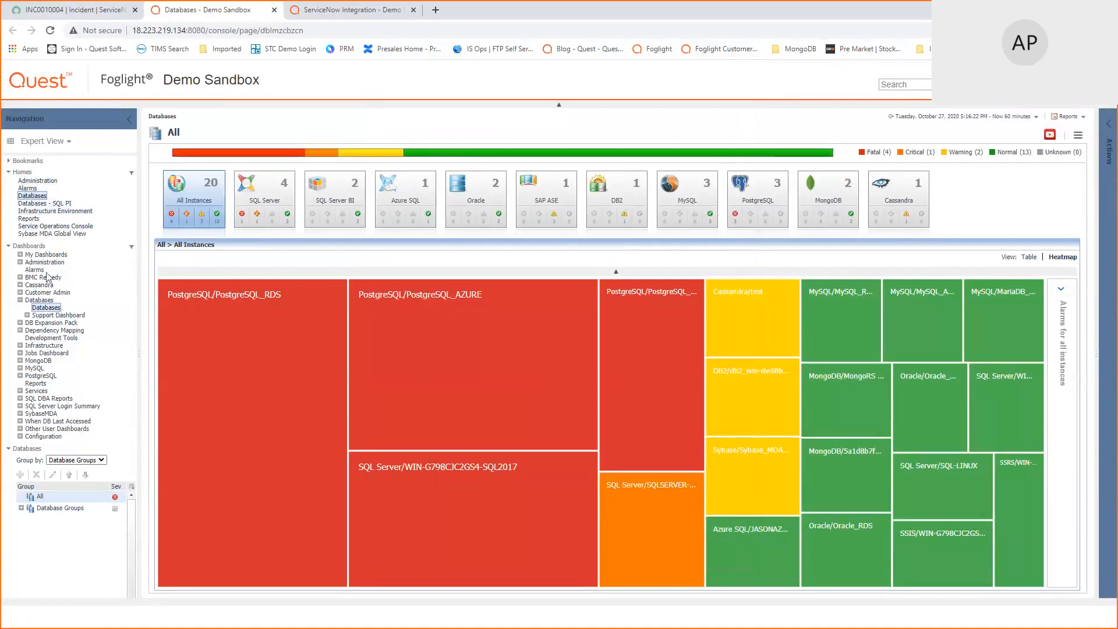
Open ServiceNow Integration under Administration and check the synchronized alarm status for ServiceNow - Incidents and Database Groups.
click(20, 262)
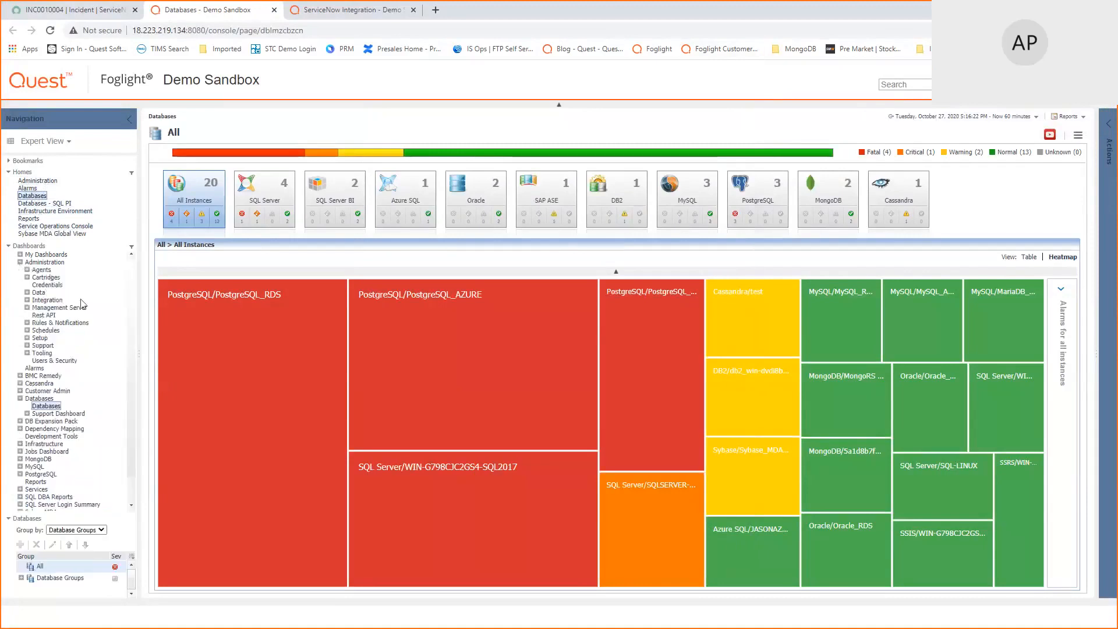
click(27, 300)
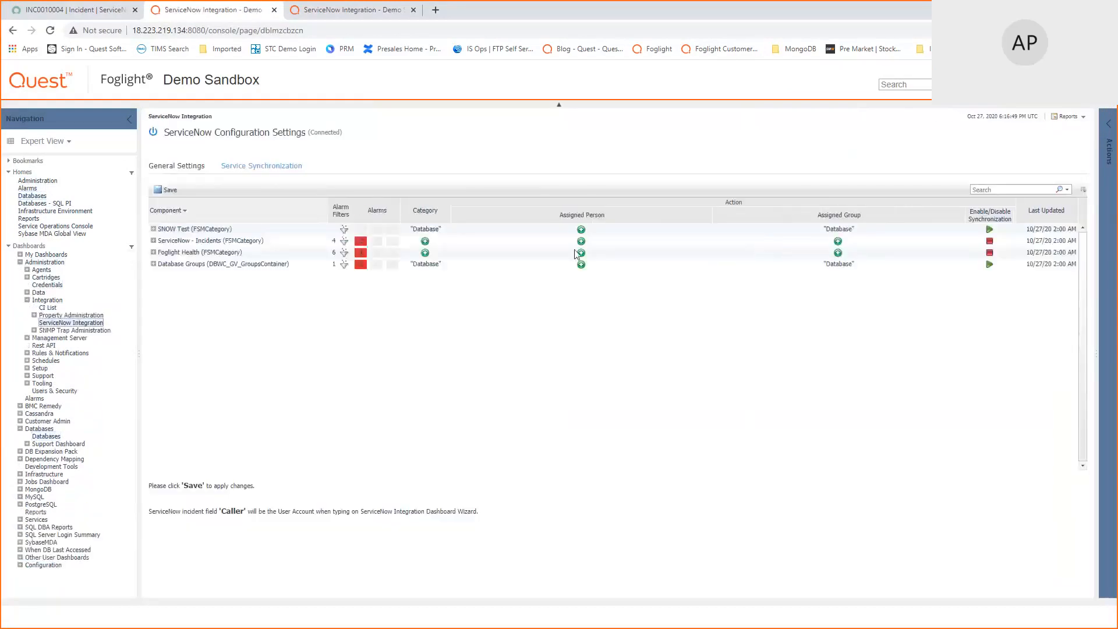
click(361, 241)
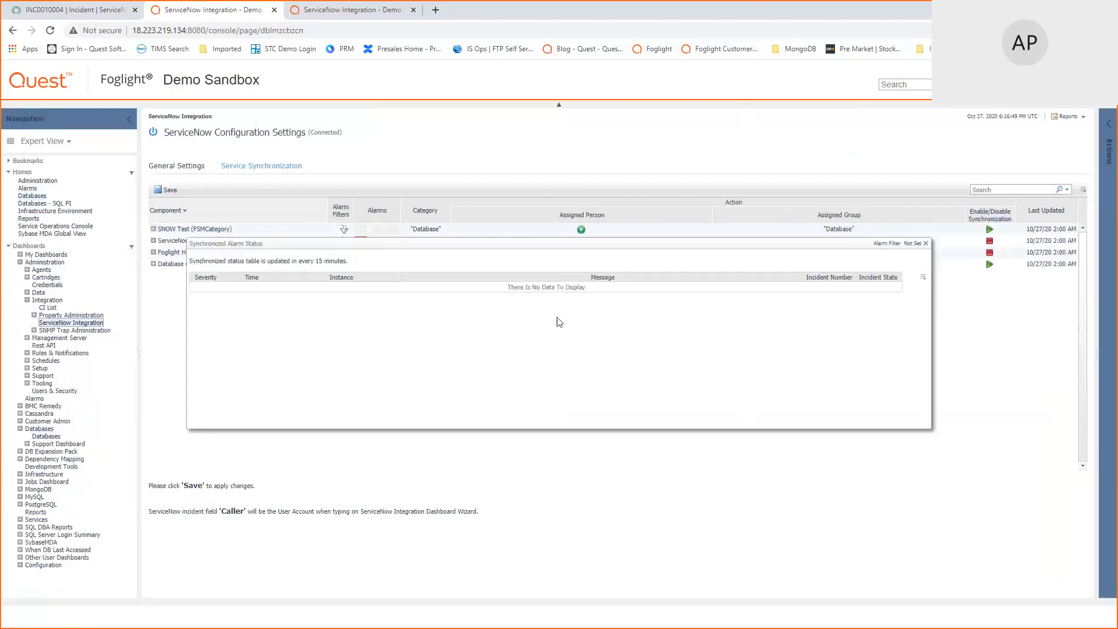
click(926, 244)
click(361, 264)
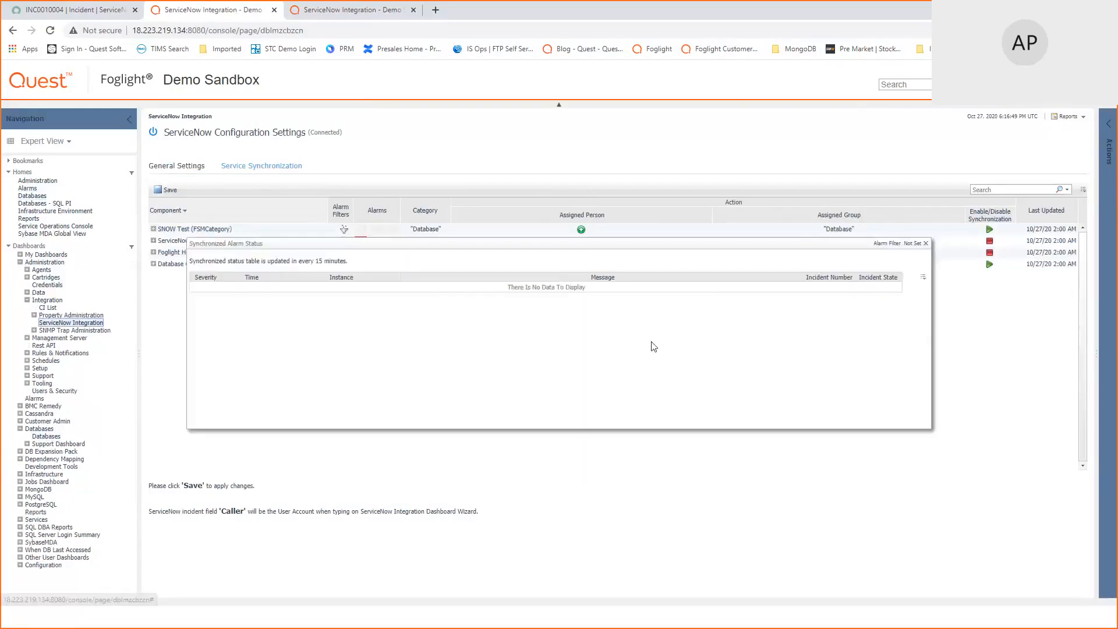
click(926, 244)
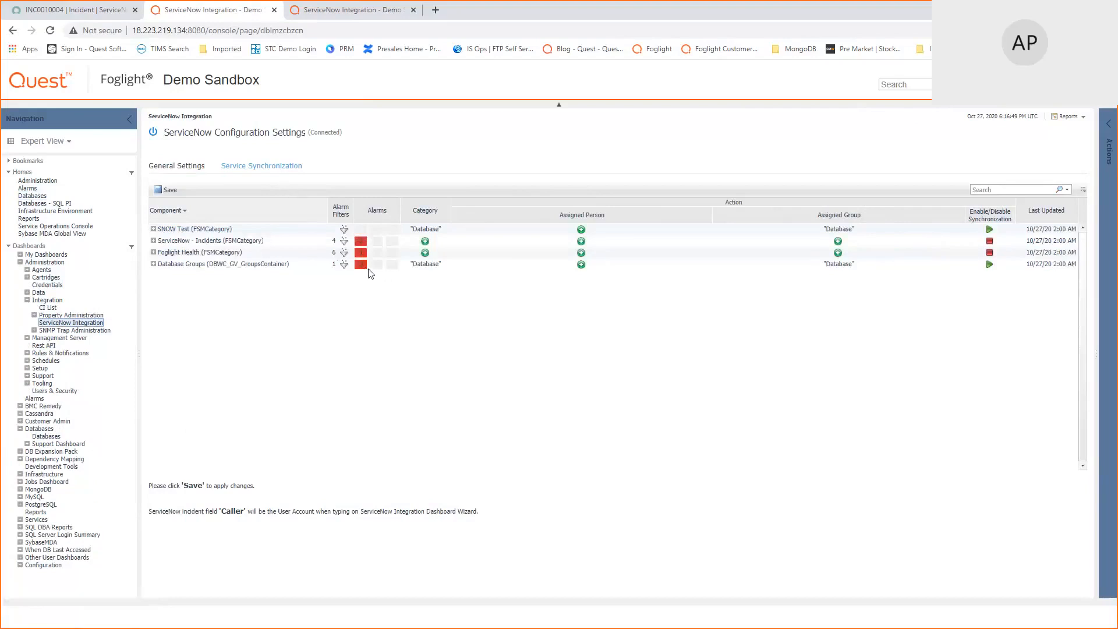
Enable synchronization for the Foglight Health and ServiceNow - Incidents components, keep it enabled for Database Groups, and save.
click(990, 265)
click(990, 265)
click(989, 253)
click(989, 241)
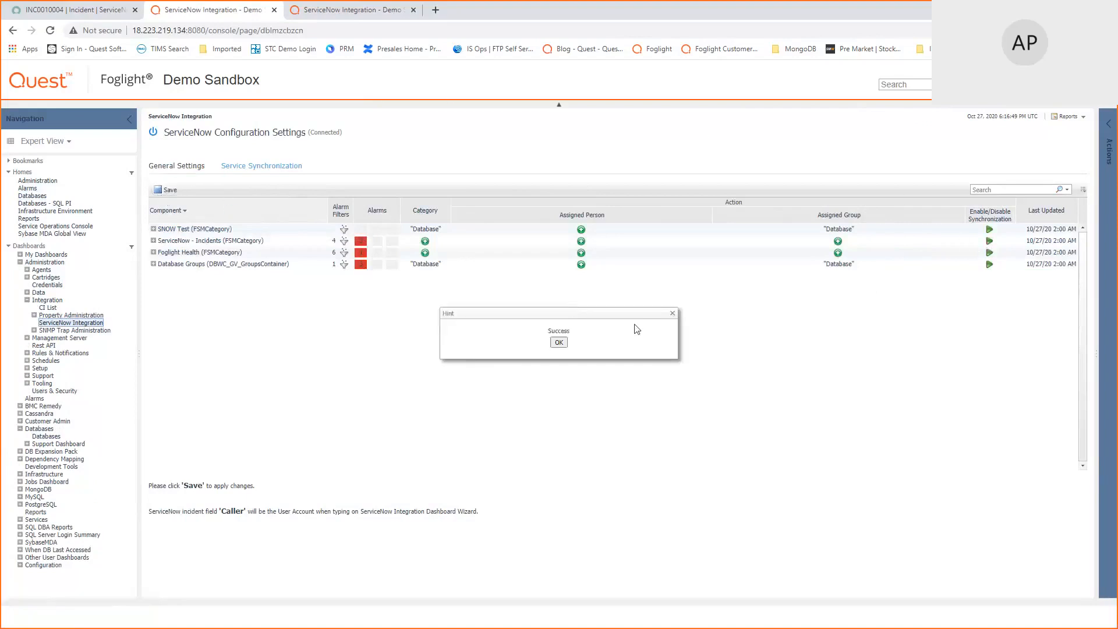
click(558, 342)
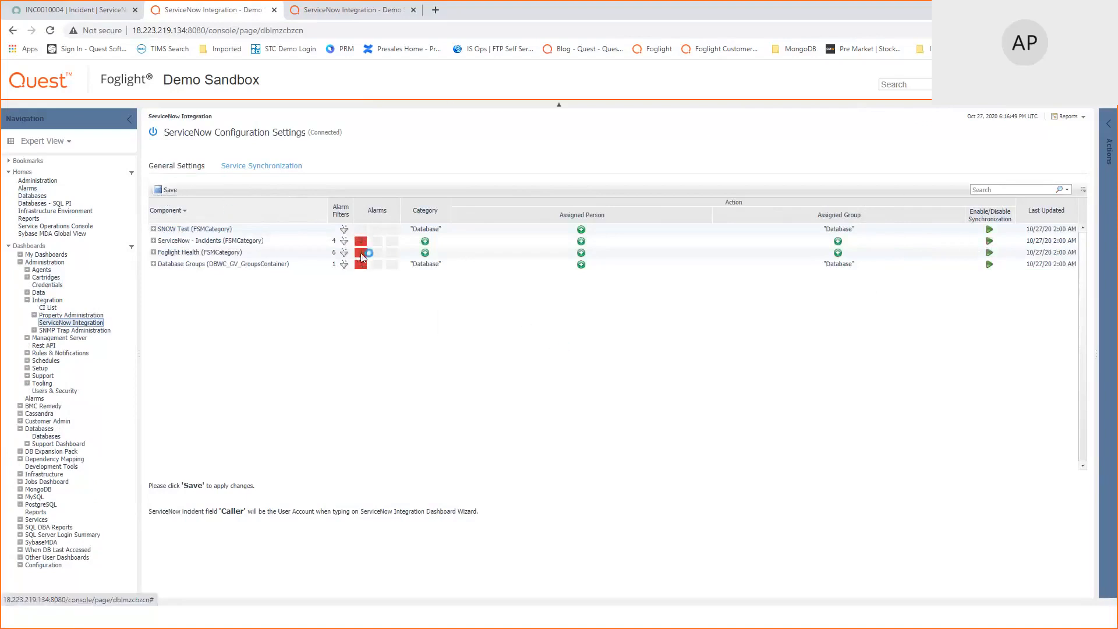
Check the synchronized alarm status for Foglight Health and Database Groups.
click(361, 254)
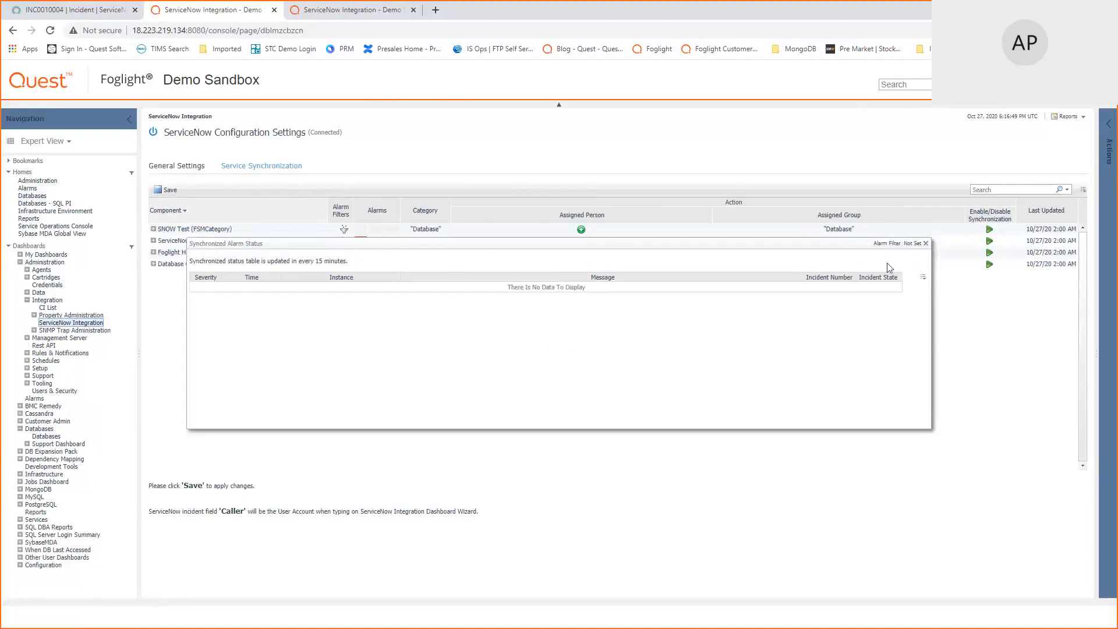
click(928, 243)
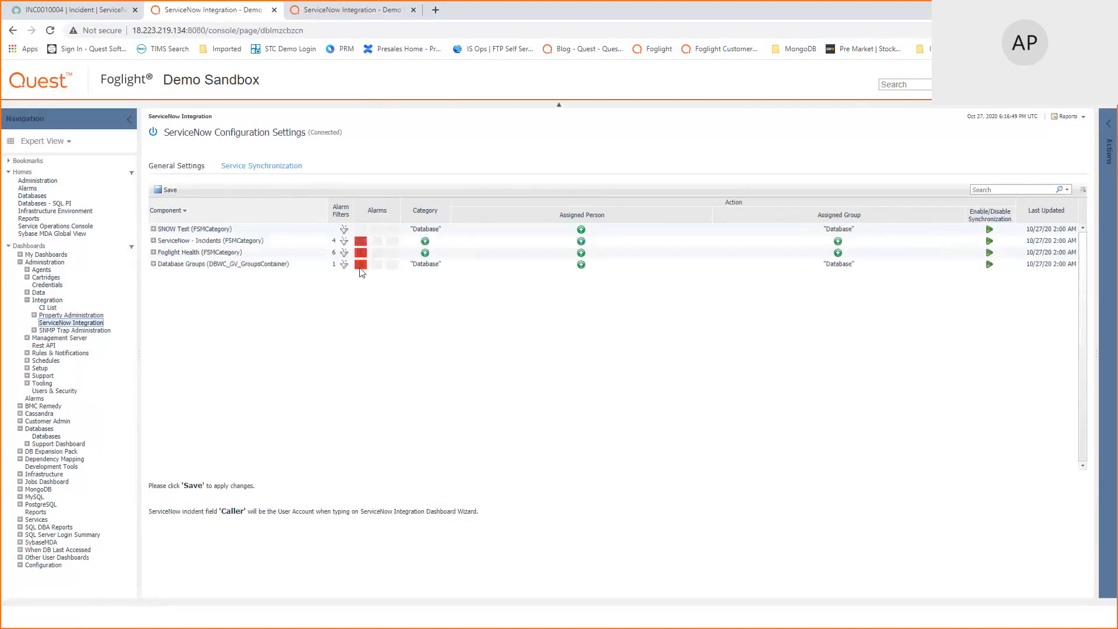
click(361, 265)
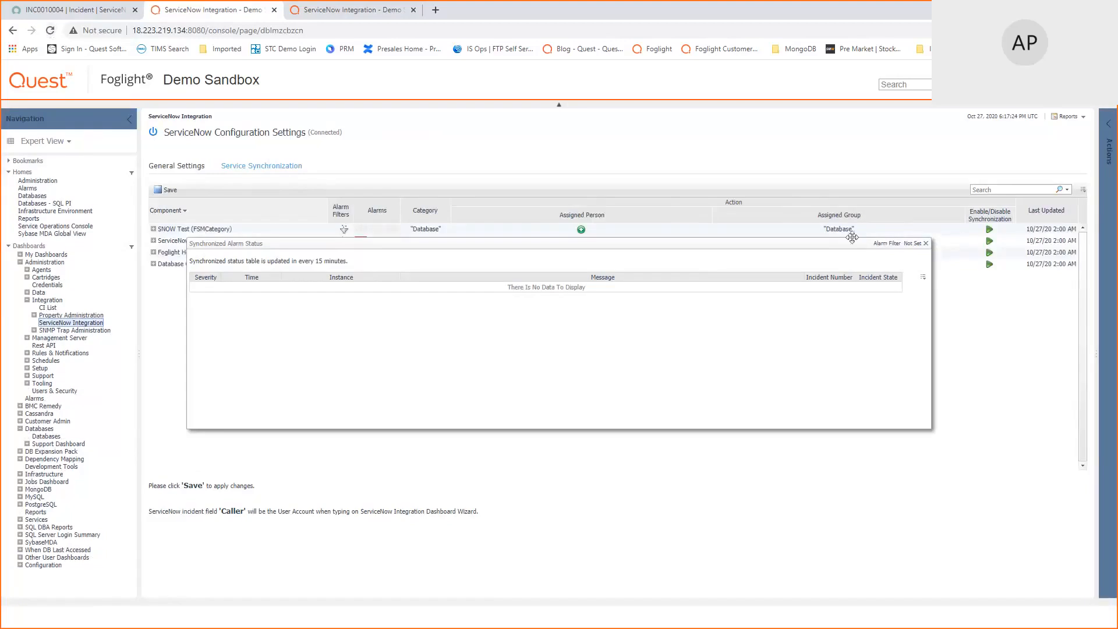
Close the alarm status view, switch to ServiceNow, find incident INC0010008 by its number in the incident list and open it.
click(926, 243)
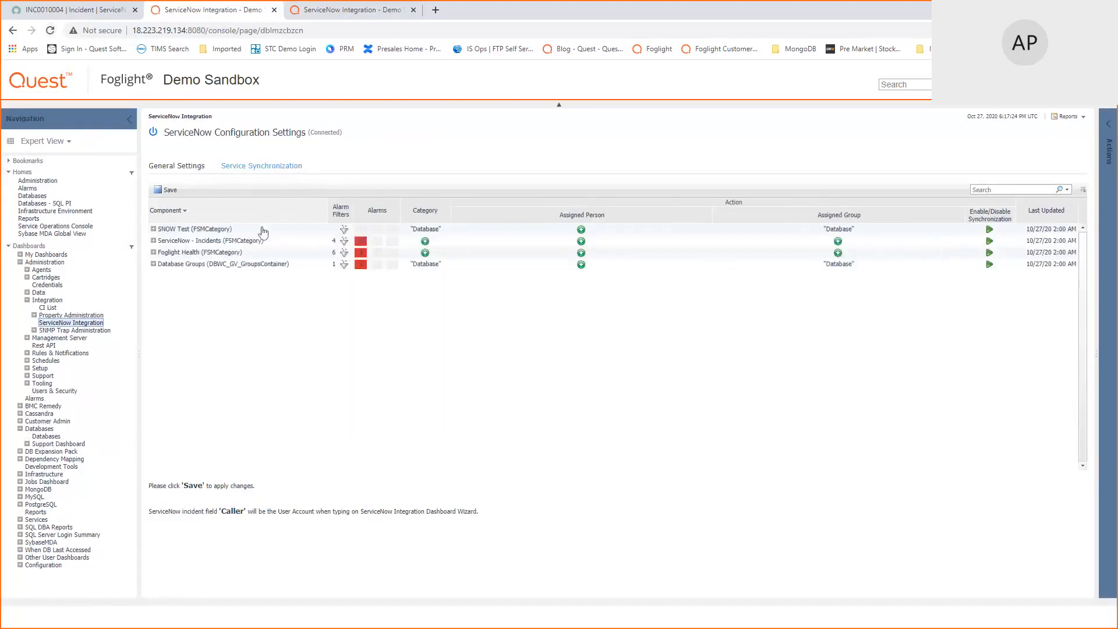
click(80, 10)
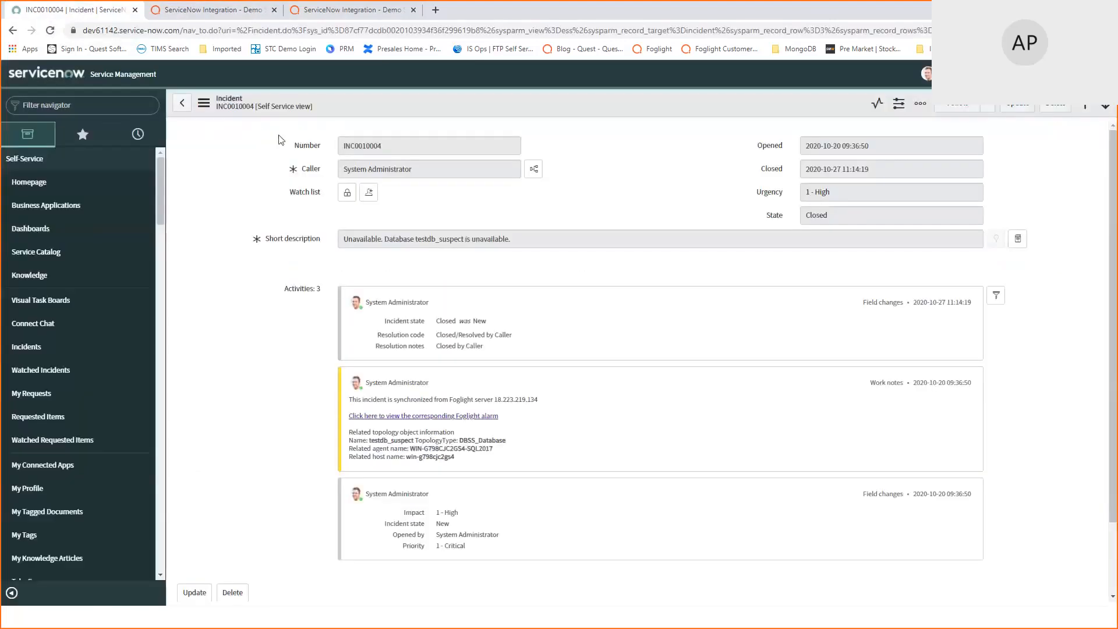
click(182, 103)
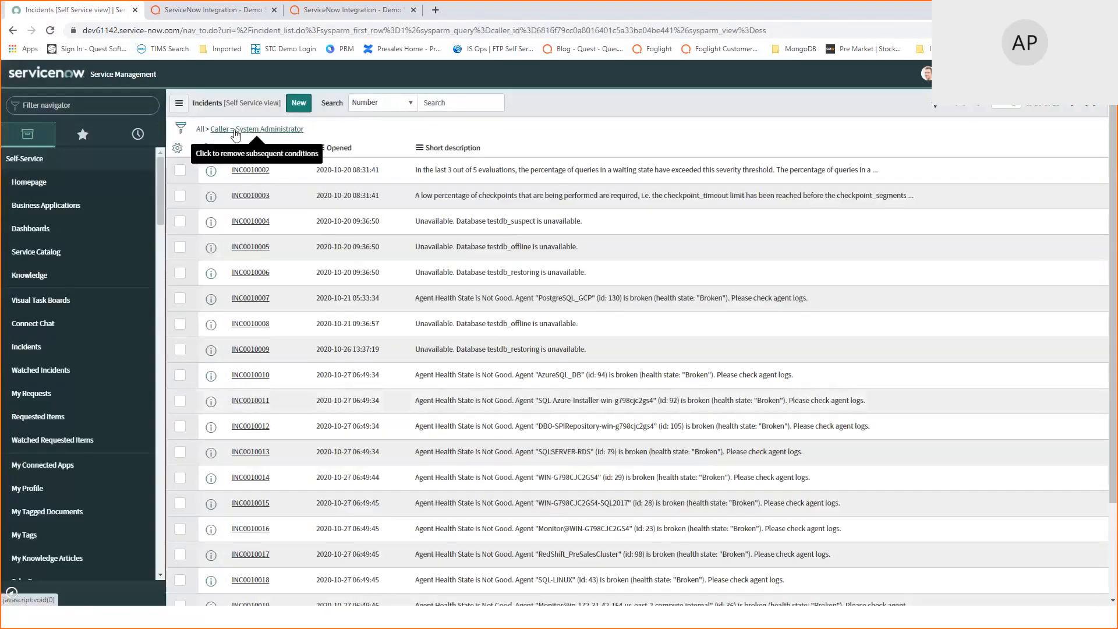
click(411, 105)
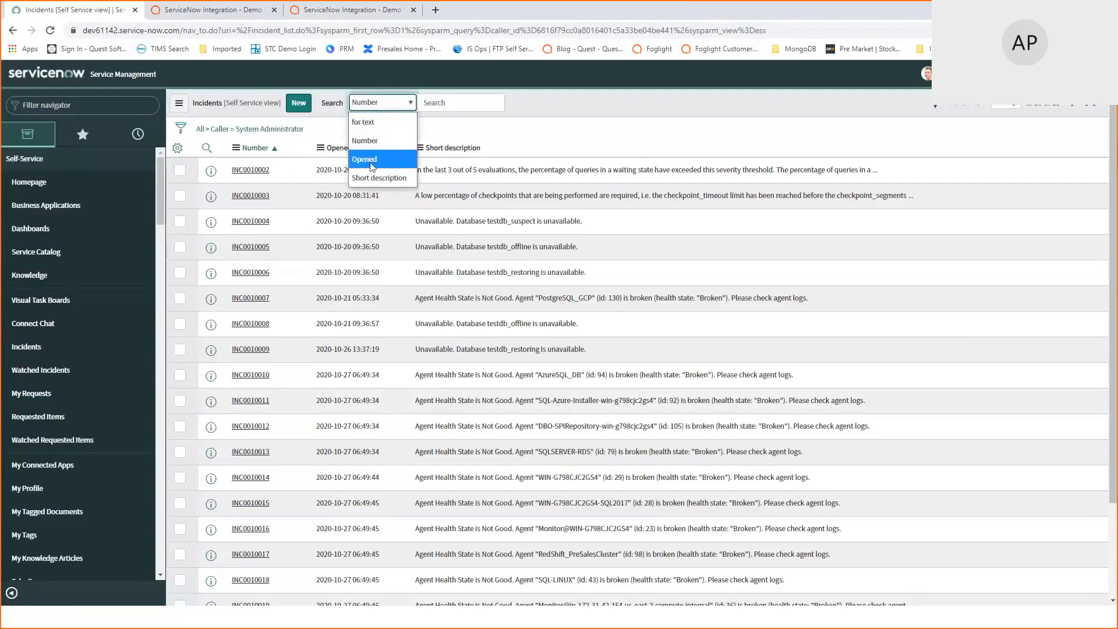
click(364, 140)
click(454, 102)
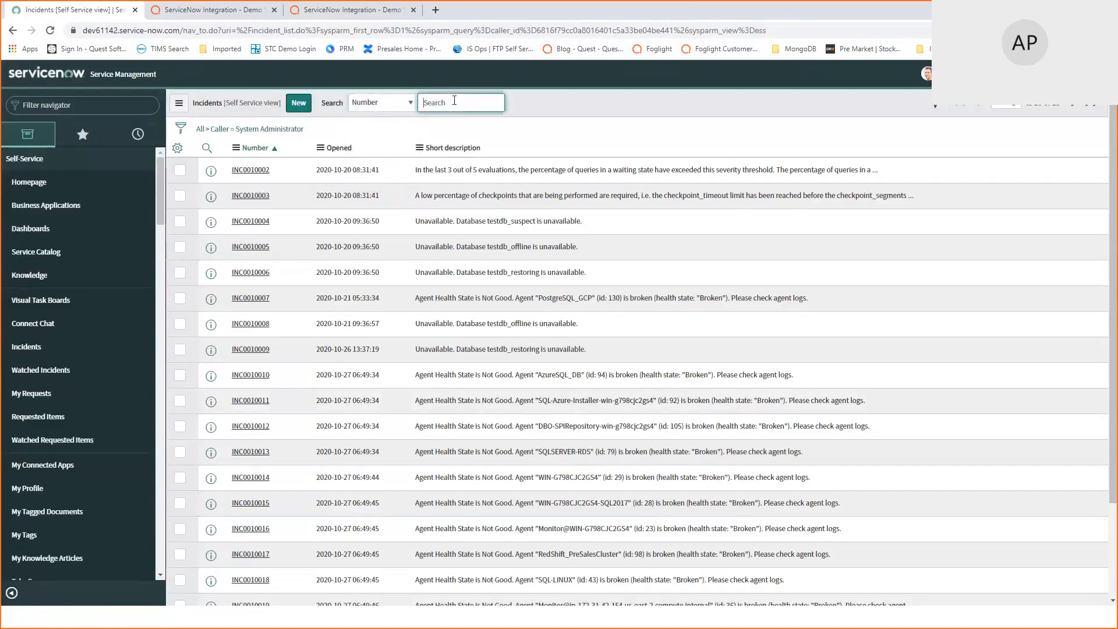
text(08)
key(Return)
click(244, 193)
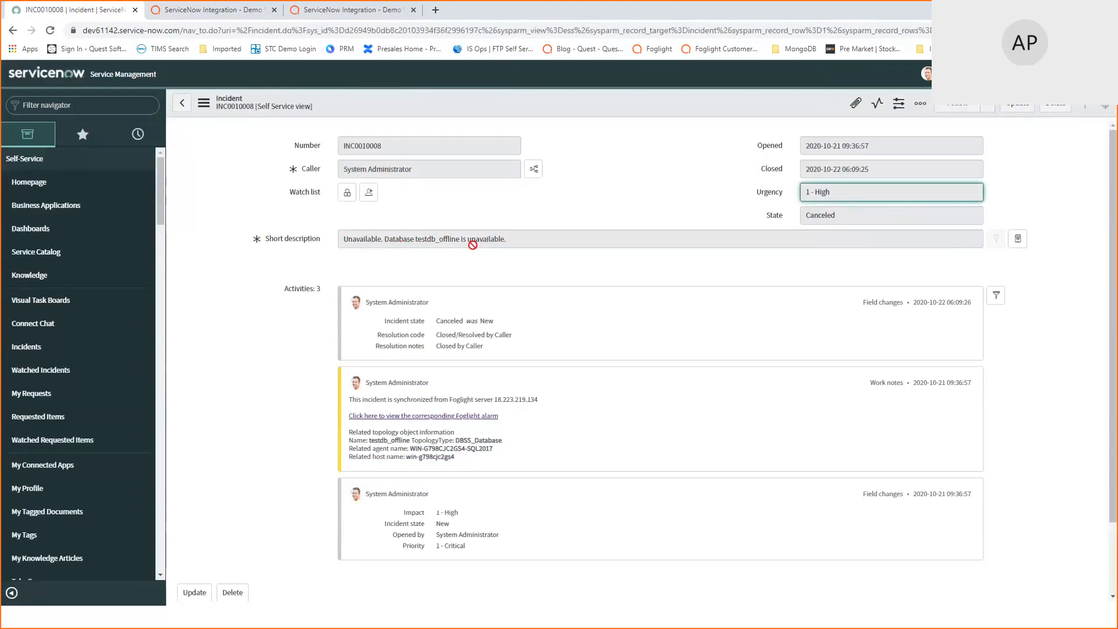
Check the synchronized alarm status for ServiceNow - Incidents in Foglight against the INC0010008 record in ServiceNow.
click(215, 10)
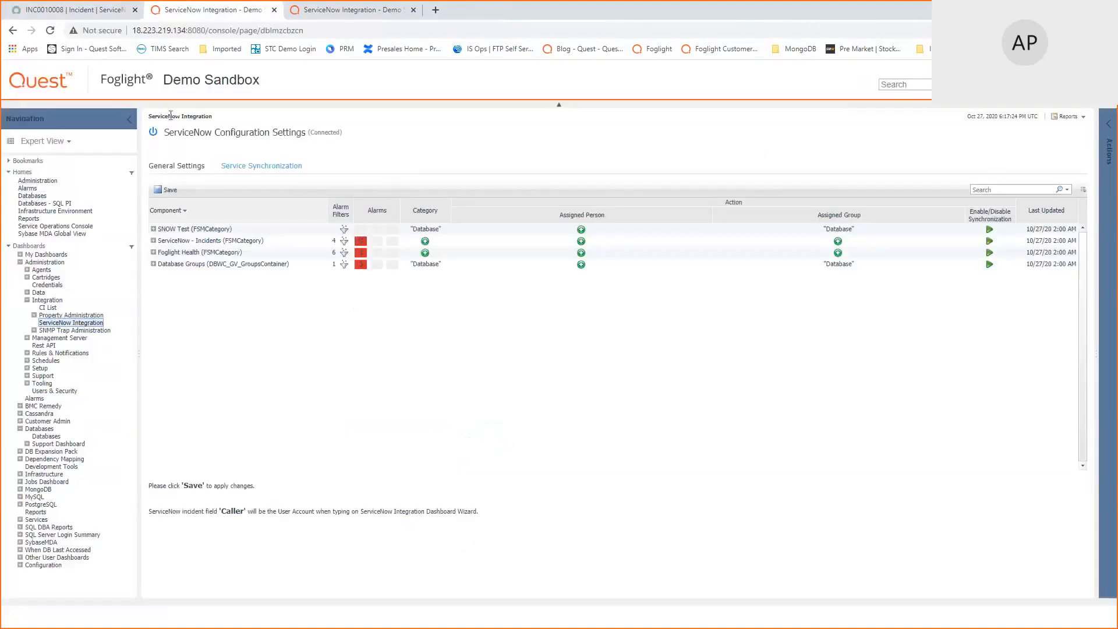
click(361, 246)
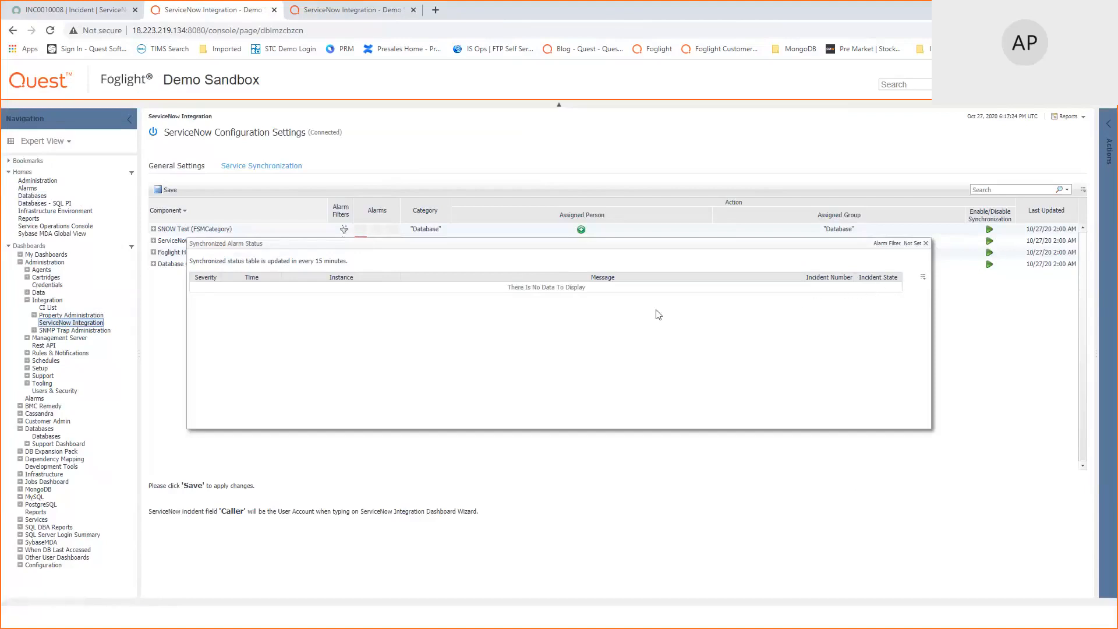
click(84, 9)
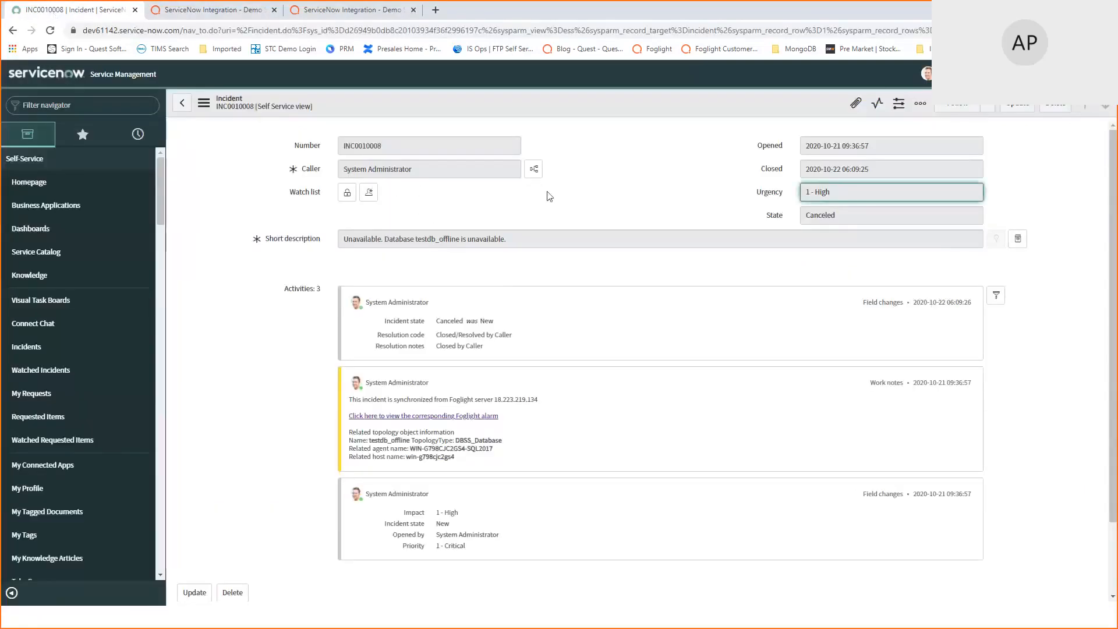
click(353, 11)
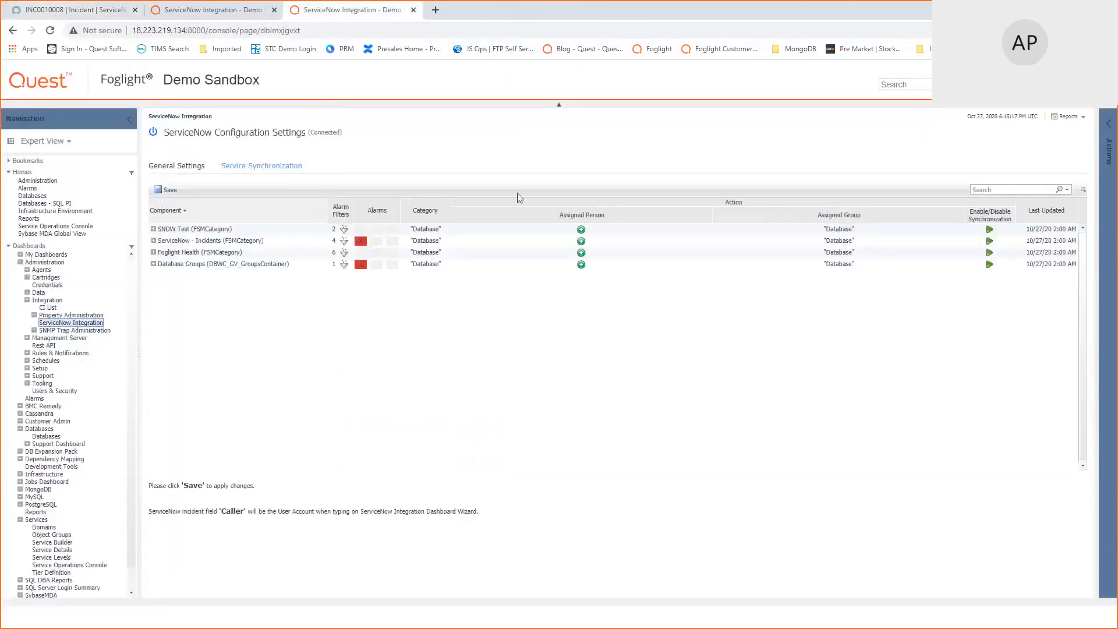
click(240, 12)
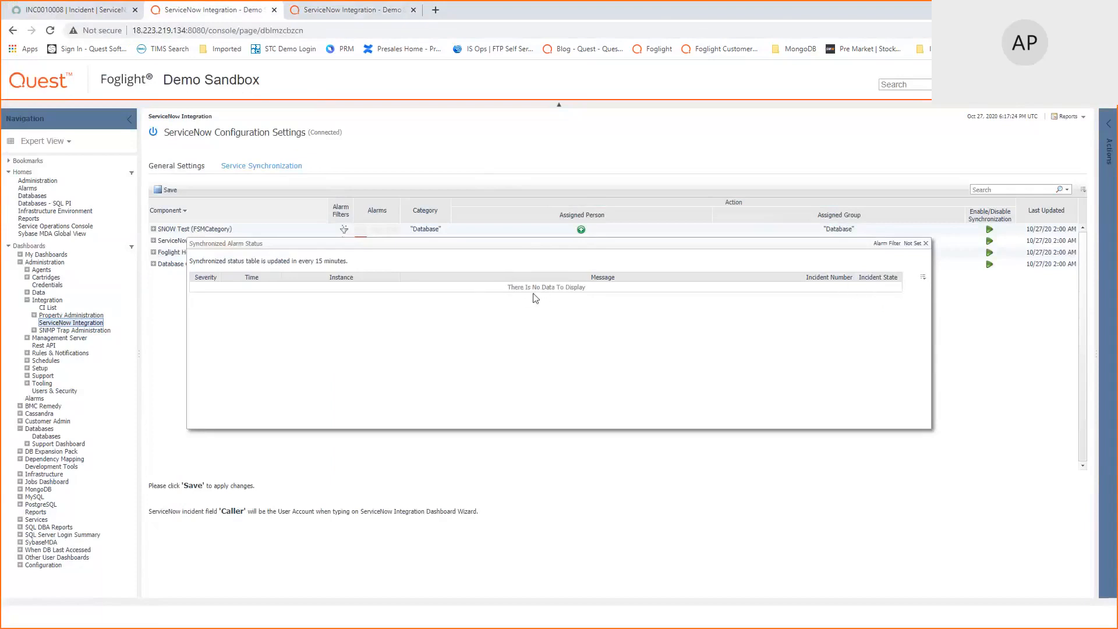
Open the Alarms dashboard, set its time range to the last 72 hours and search the alarm sources for "unavailable".
click(38, 196)
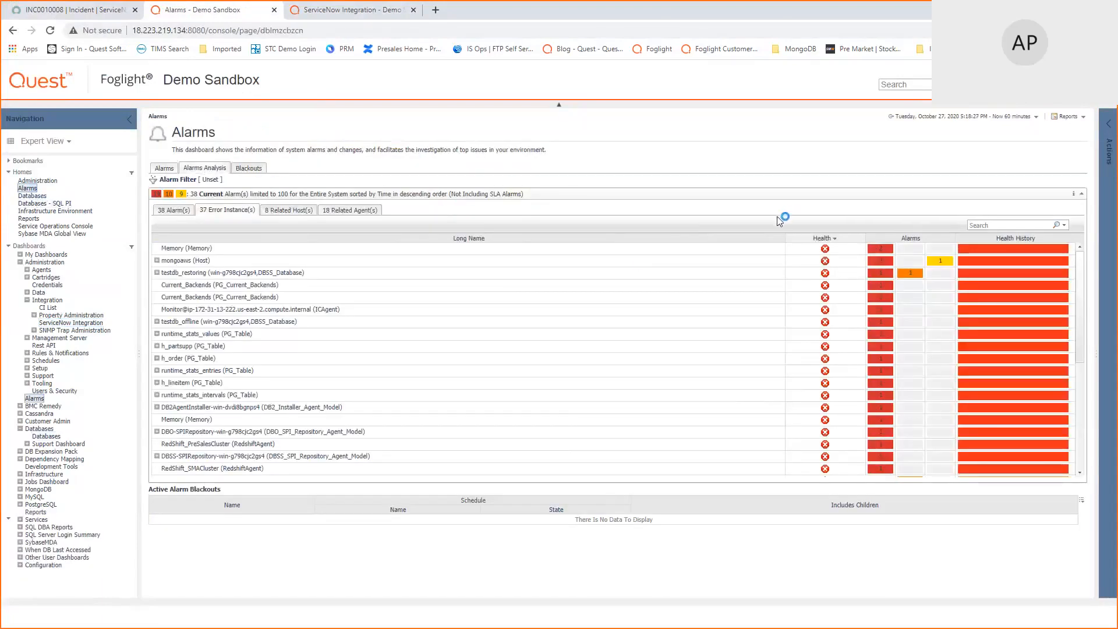
click(533, 196)
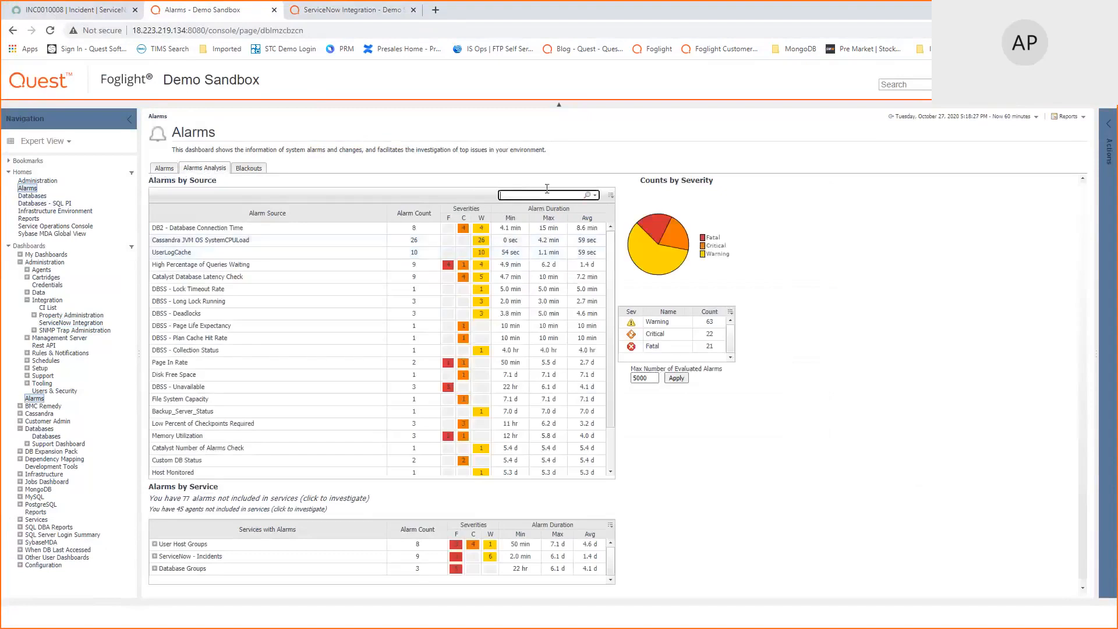
click(1042, 116)
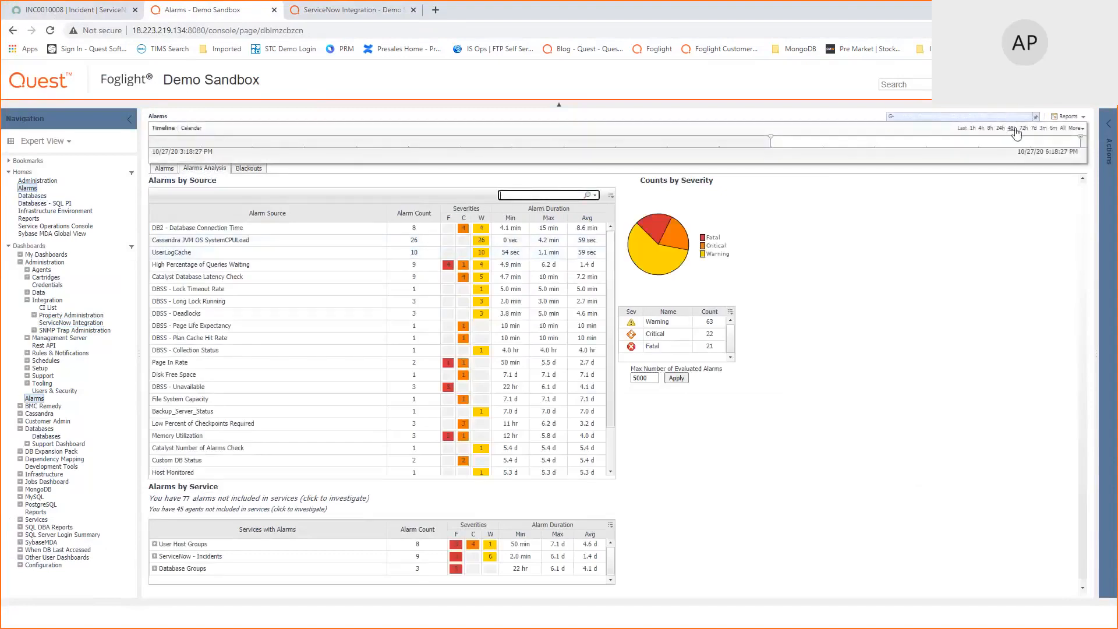
click(1013, 128)
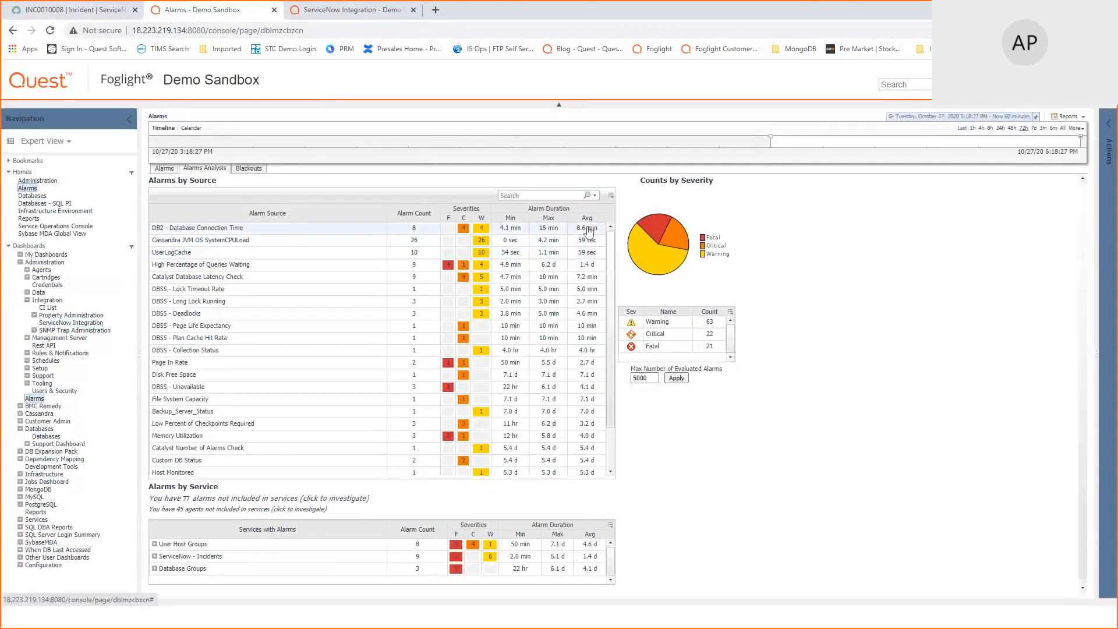
click(541, 197)
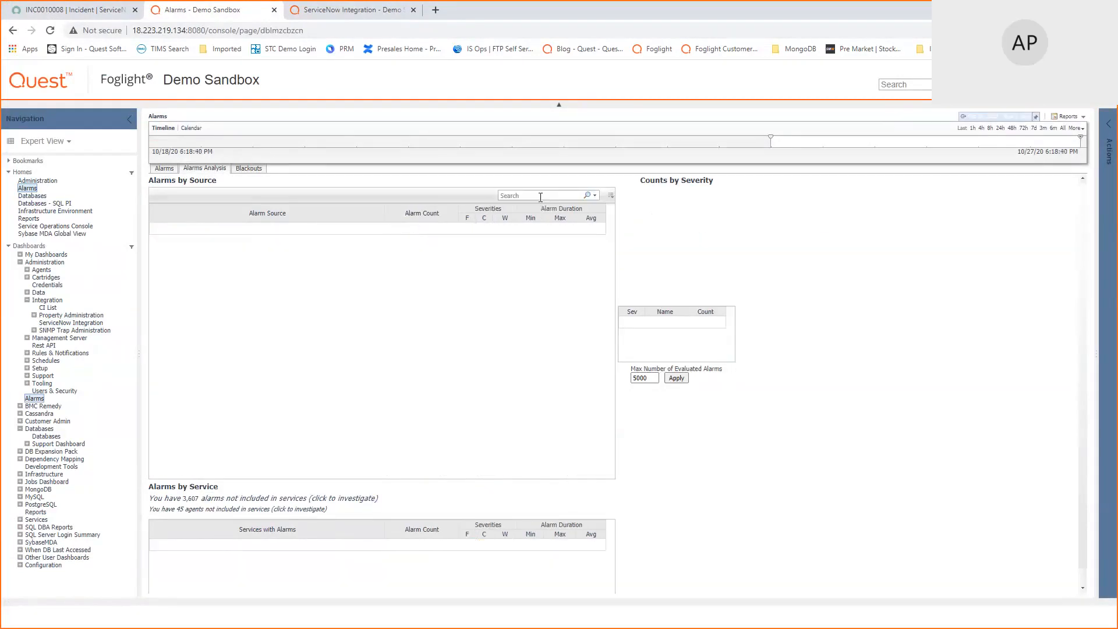
click(541, 197)
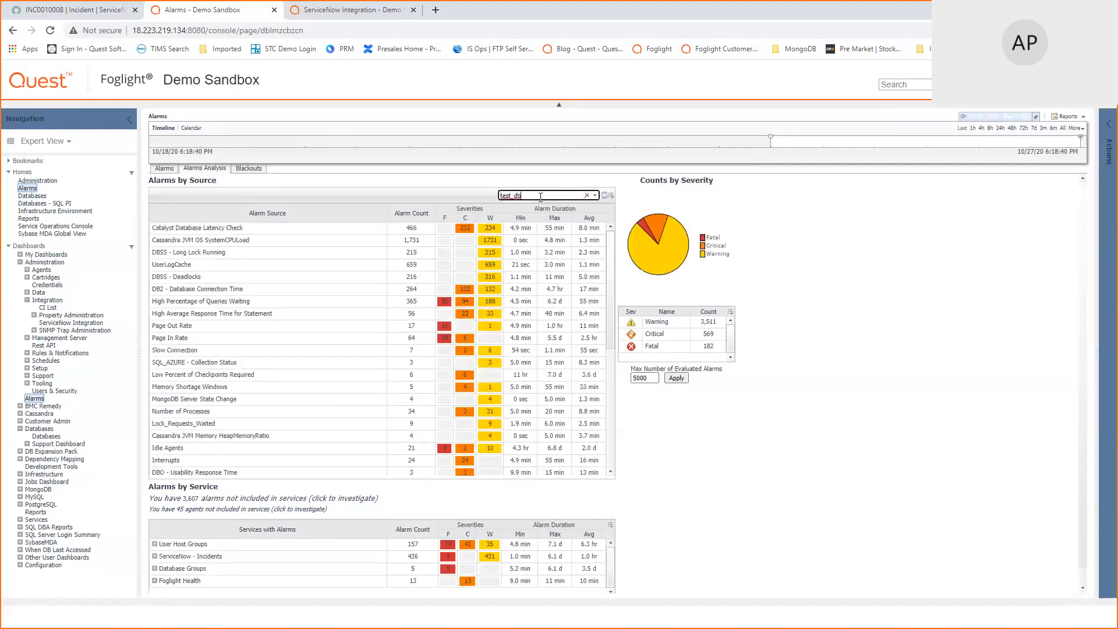
double_click(541, 197)
text(unavailable)
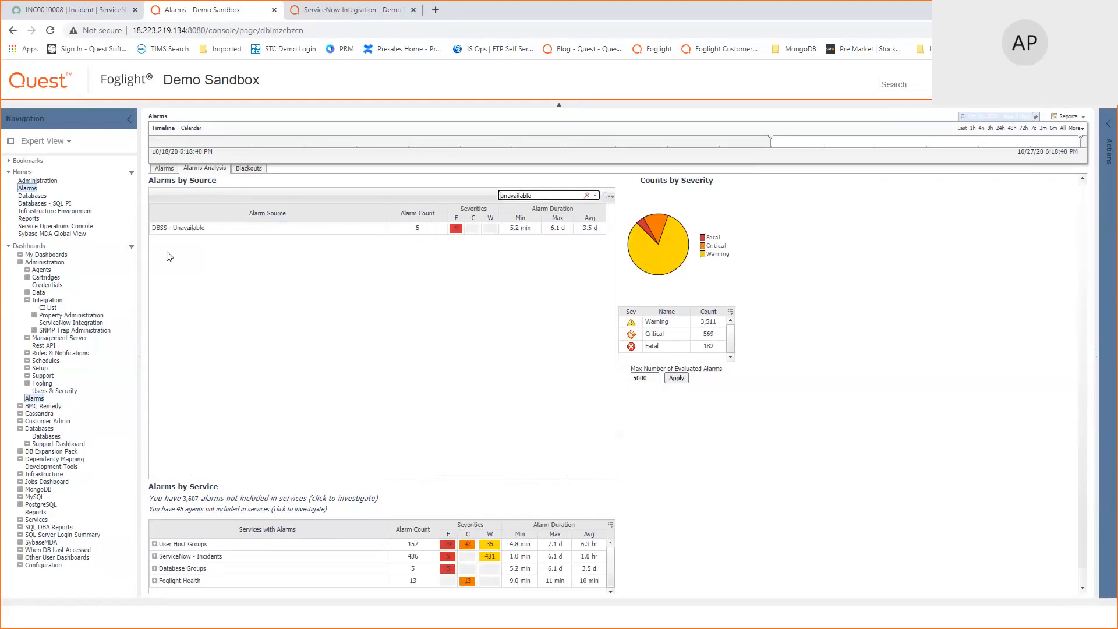
List the DBSS - Unavailable alarms and review the history and notes of the 10/21/20 testdb_restoring alarm.
click(184, 230)
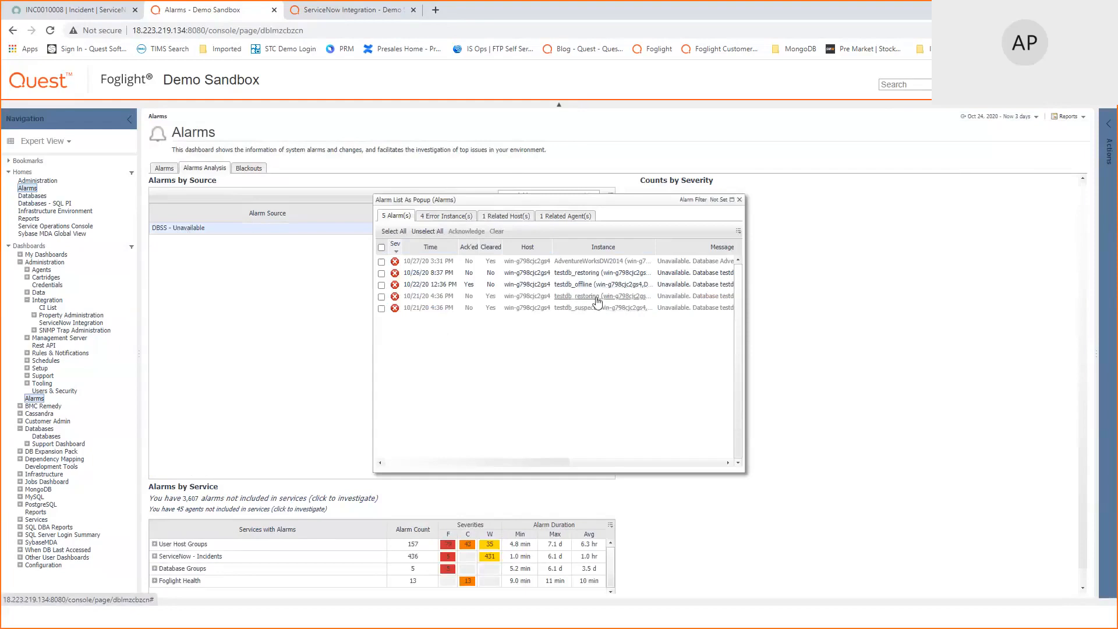
mouse_move(598, 300)
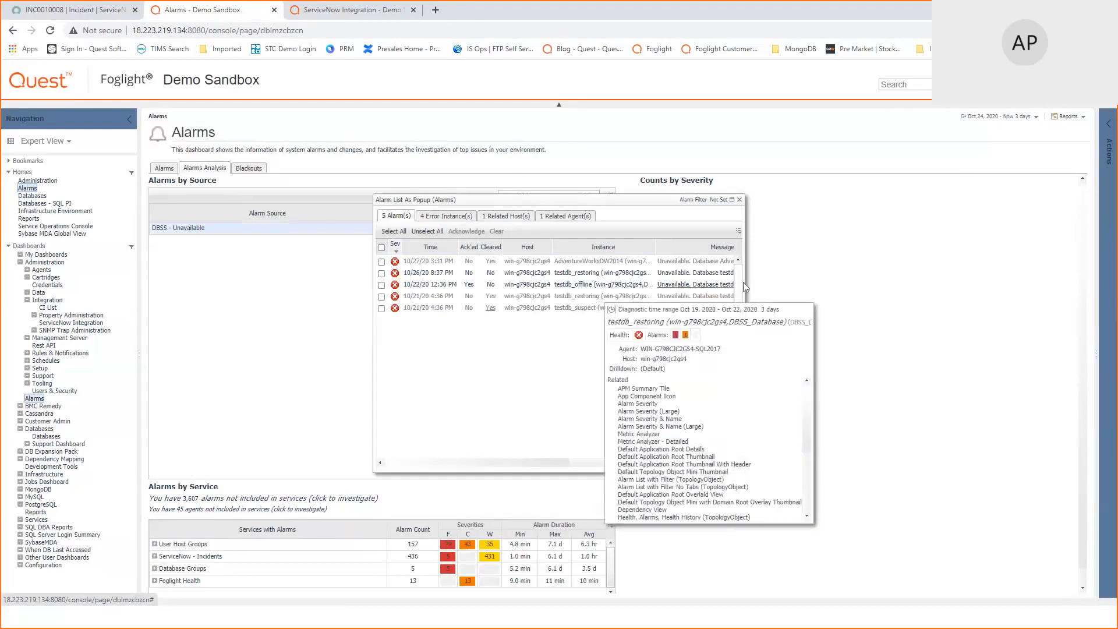
click(701, 299)
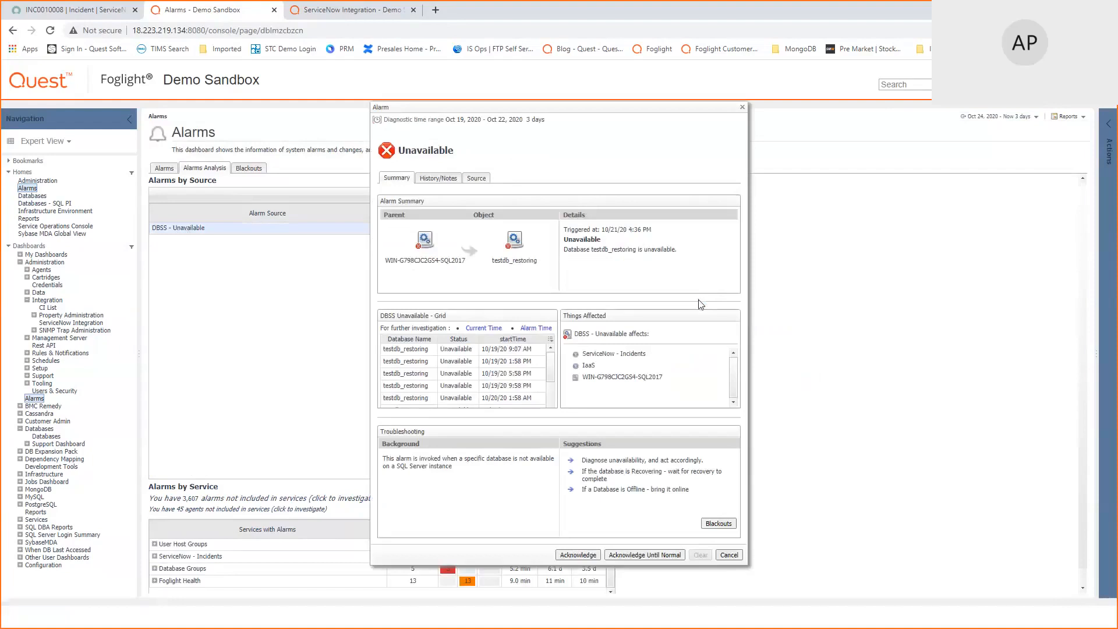
click(441, 179)
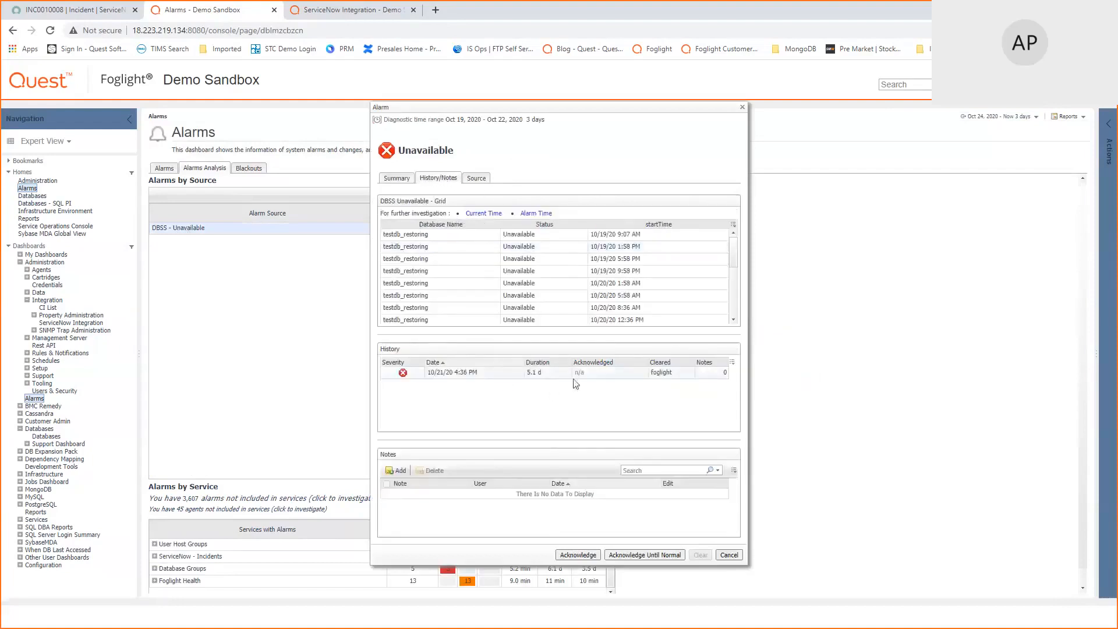
click(743, 109)
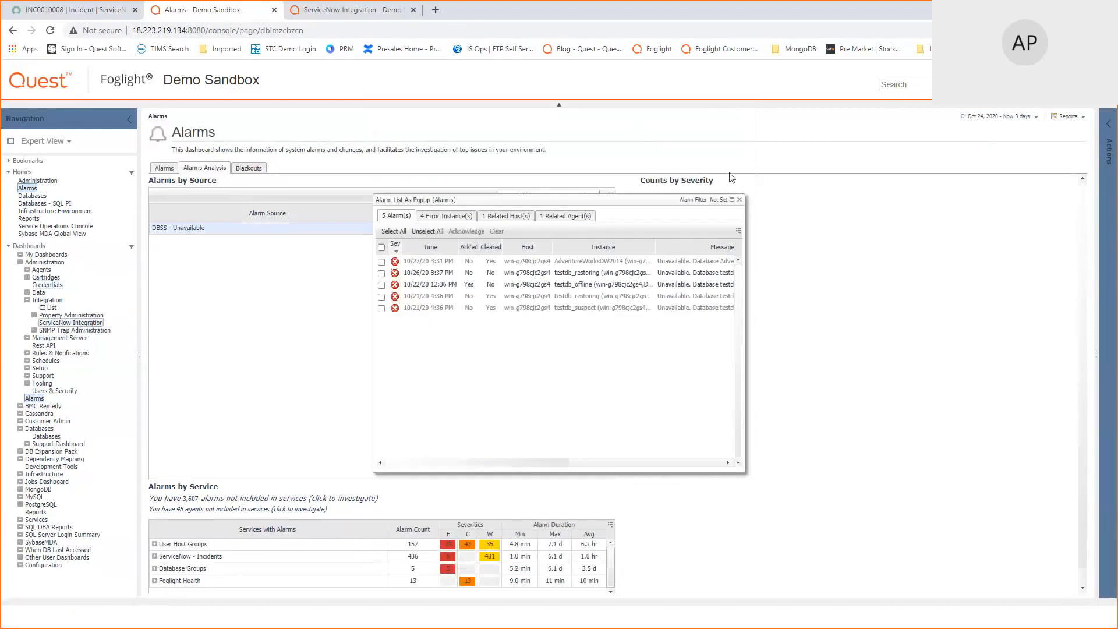
click(740, 199)
Return to ServiceNow Integration and check the synchronized alarm status for ServiceNow - Incidents and Database Groups.
click(80, 323)
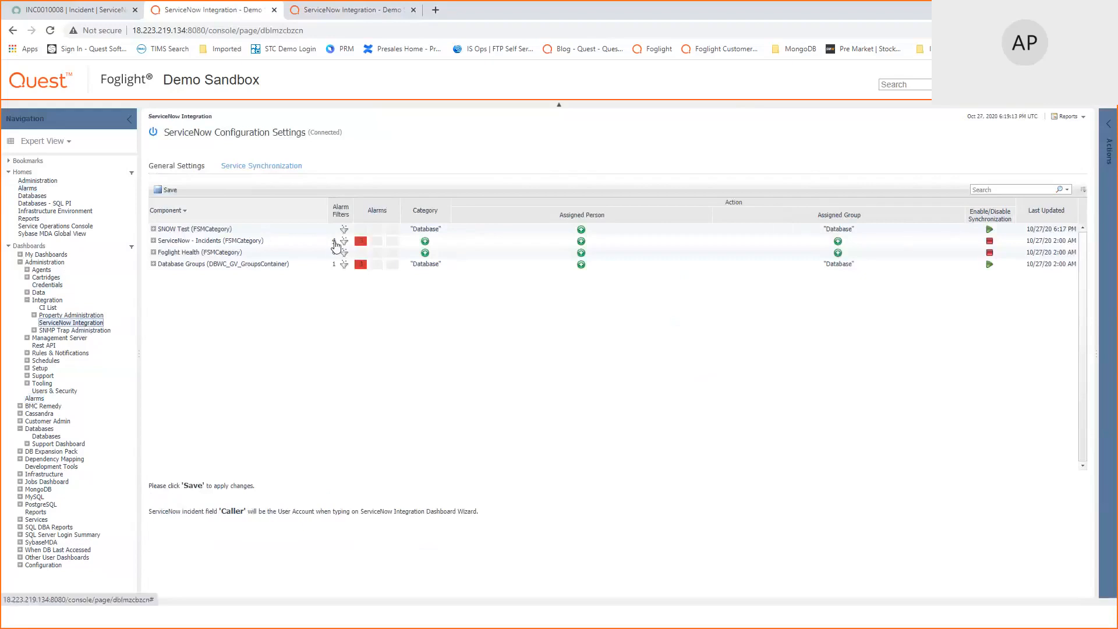
click(362, 244)
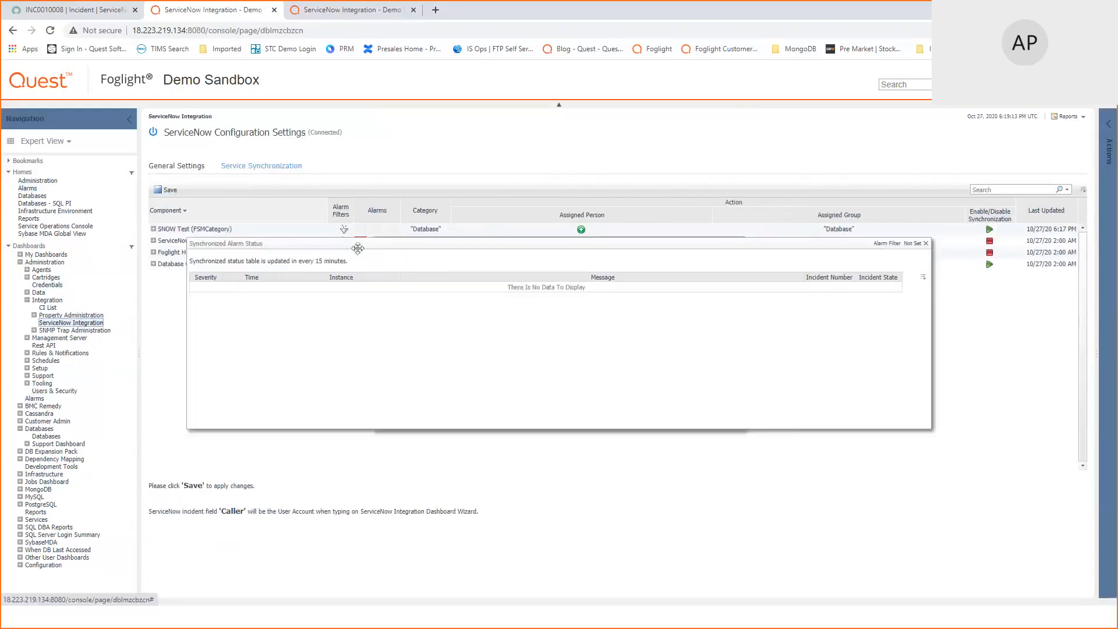
click(926, 243)
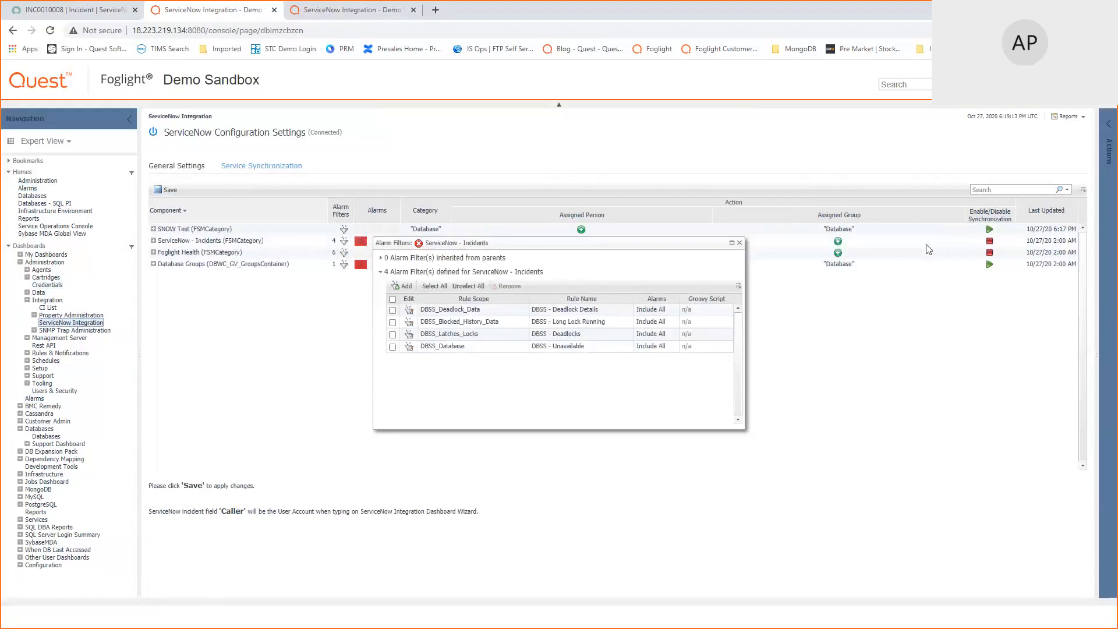
click(361, 266)
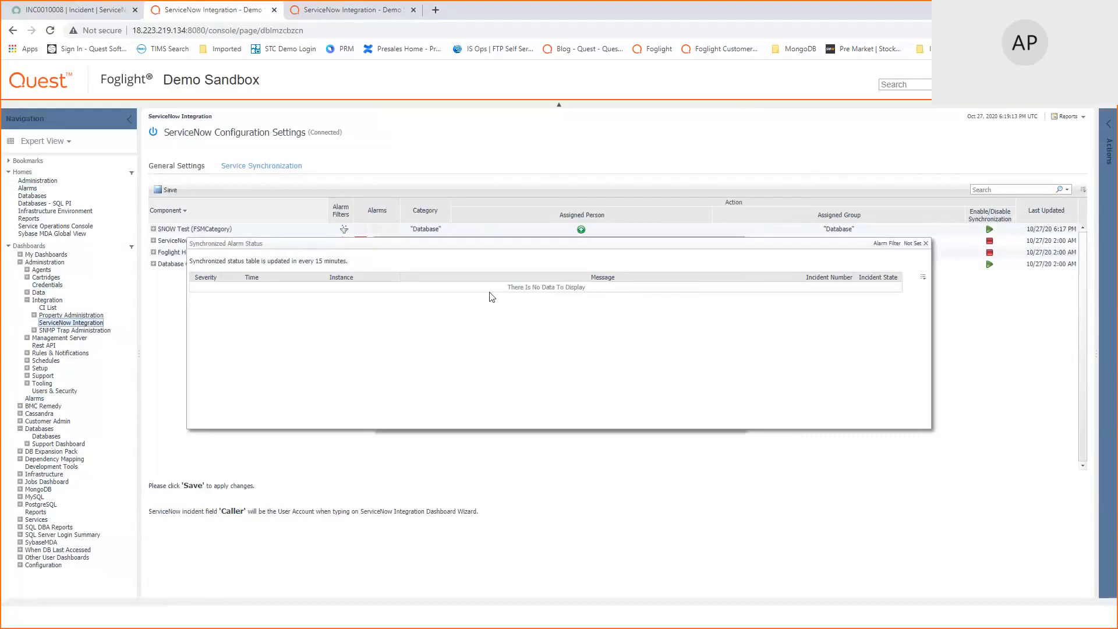
key(alt+Tab)
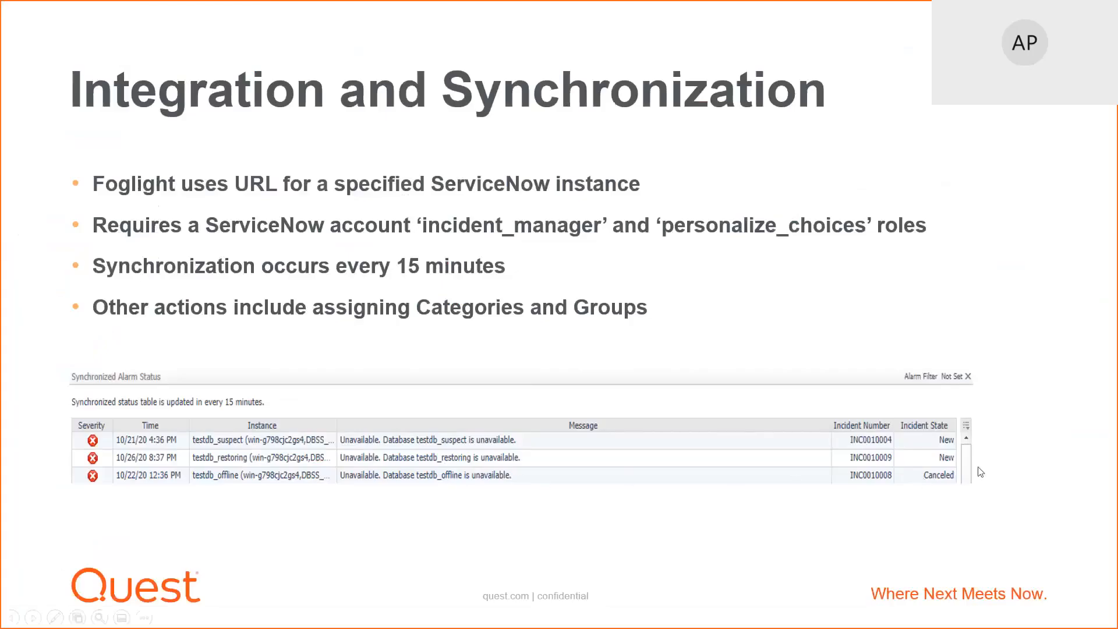
click(860, 340)
click(792, 327)
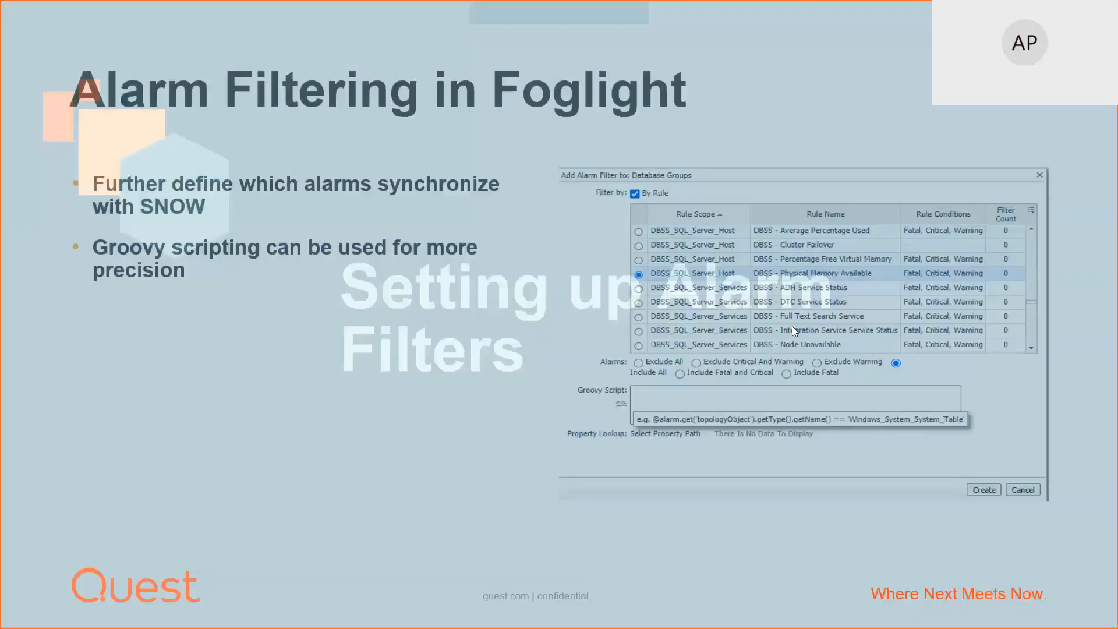
click(792, 330)
key(Left)
key(Left)
key(Left)
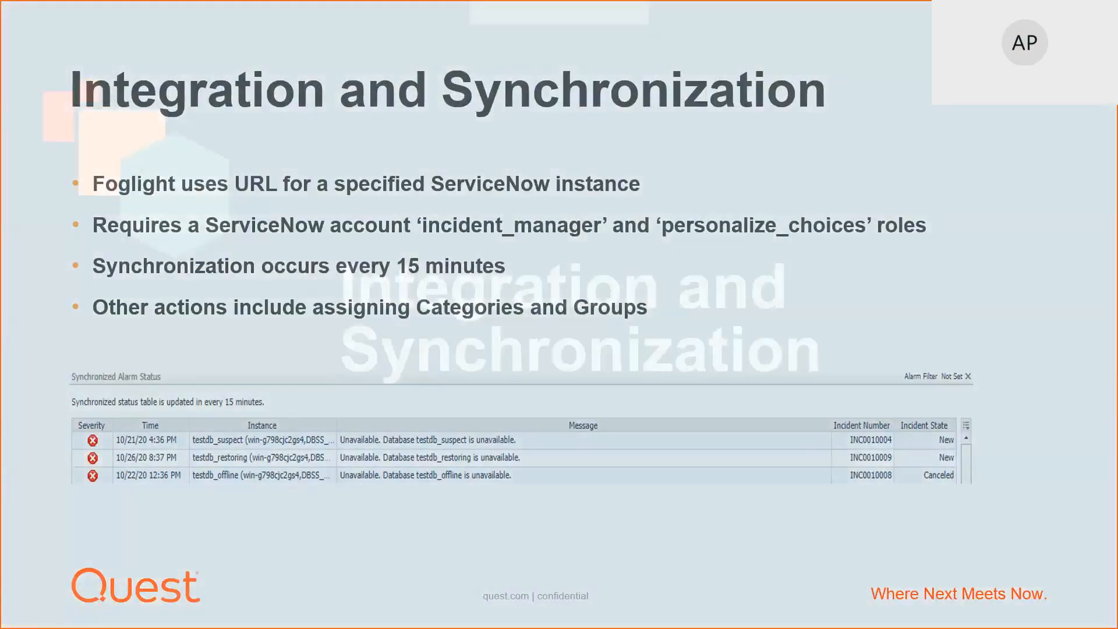
key(Left)
key(Right)
key(Right)
key(Right)
key(Right)
key(Right)
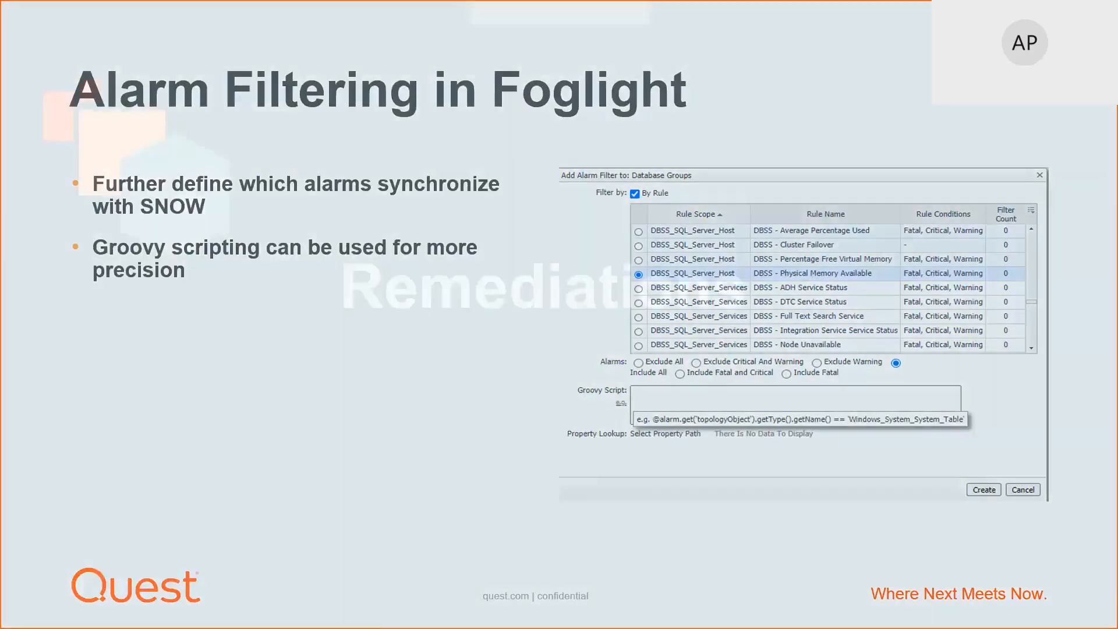
key(Right)
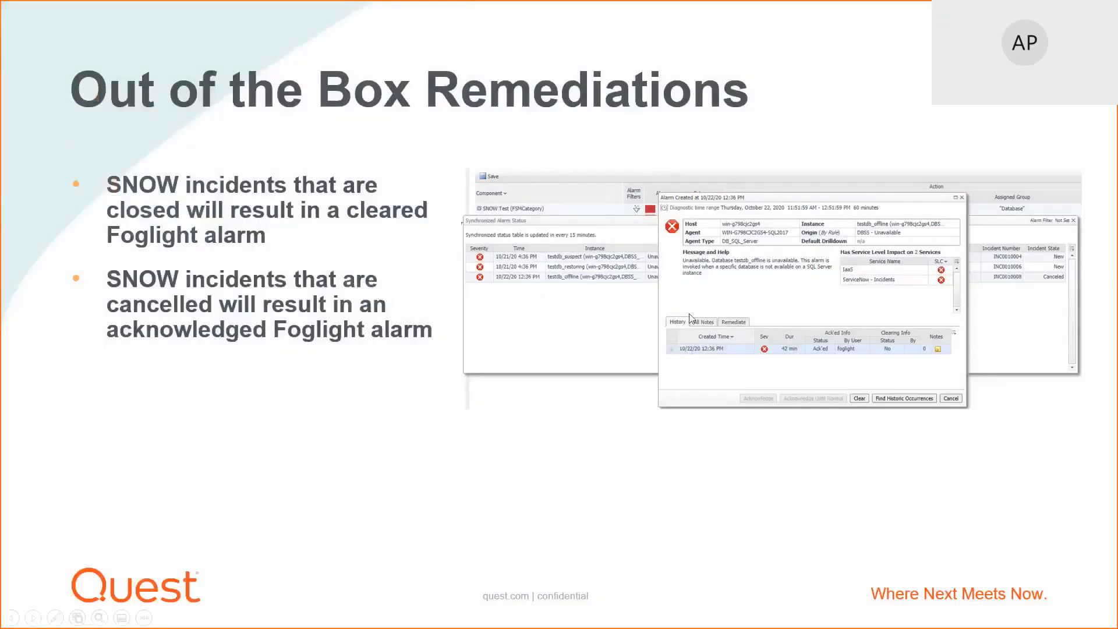
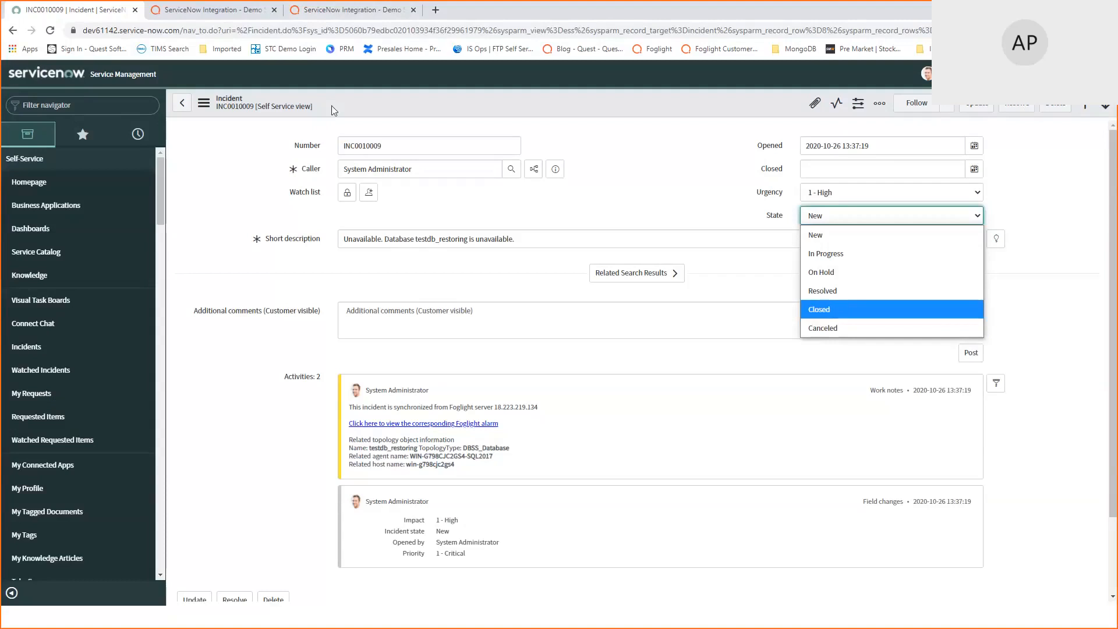
key(alt+Tab)
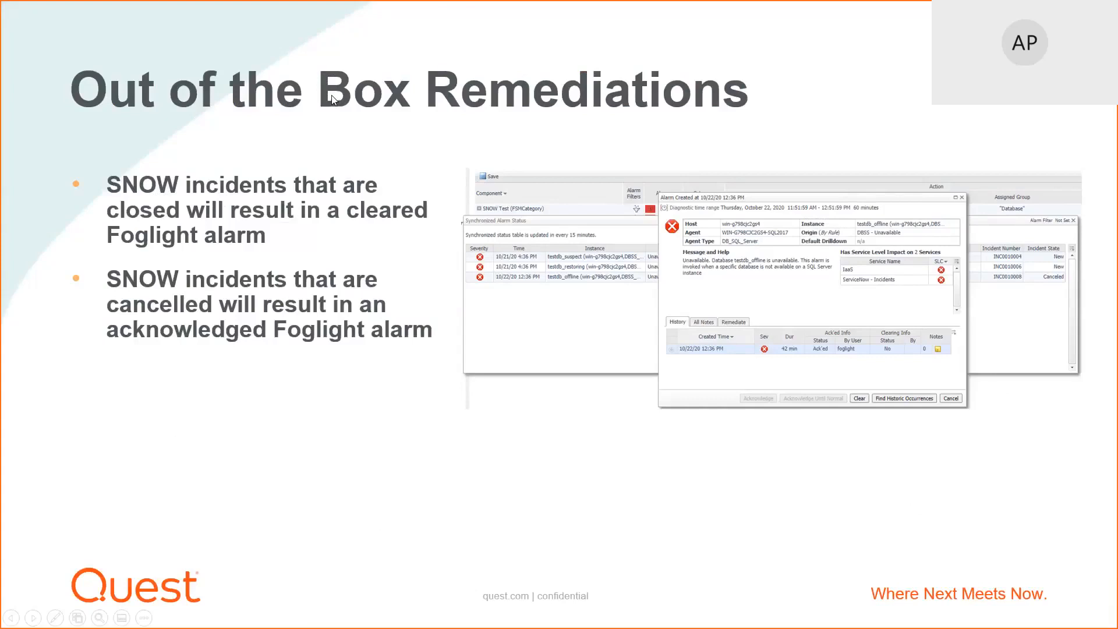
key(Right)
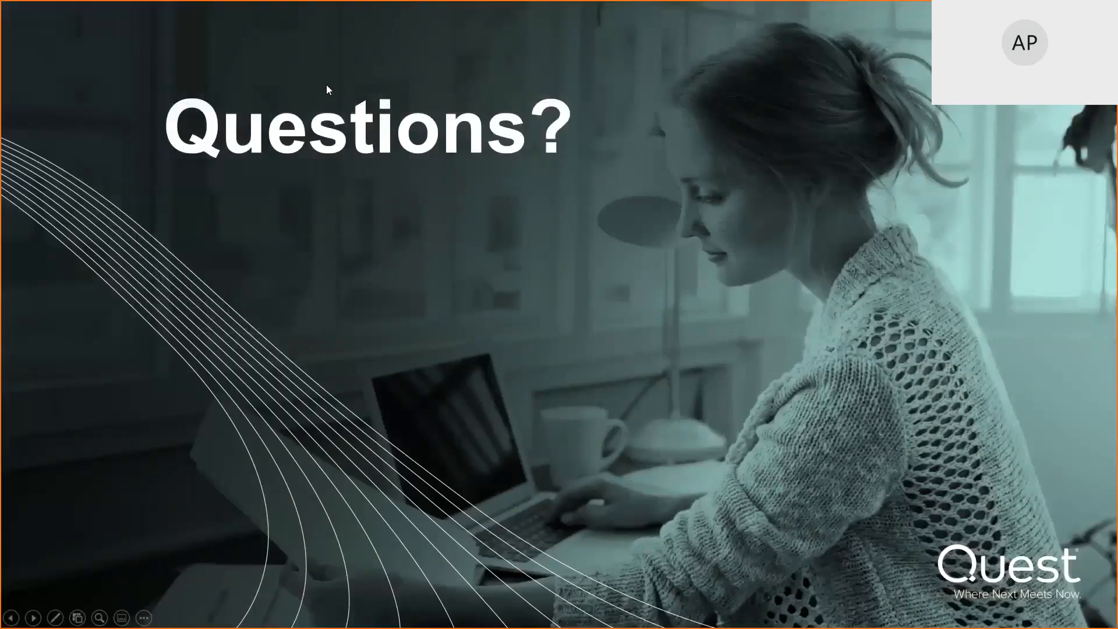
Advance to the Next Steps slide, switch to Chrome and review the guide's Configuring ServiceNow Integration topic.
key(Right)
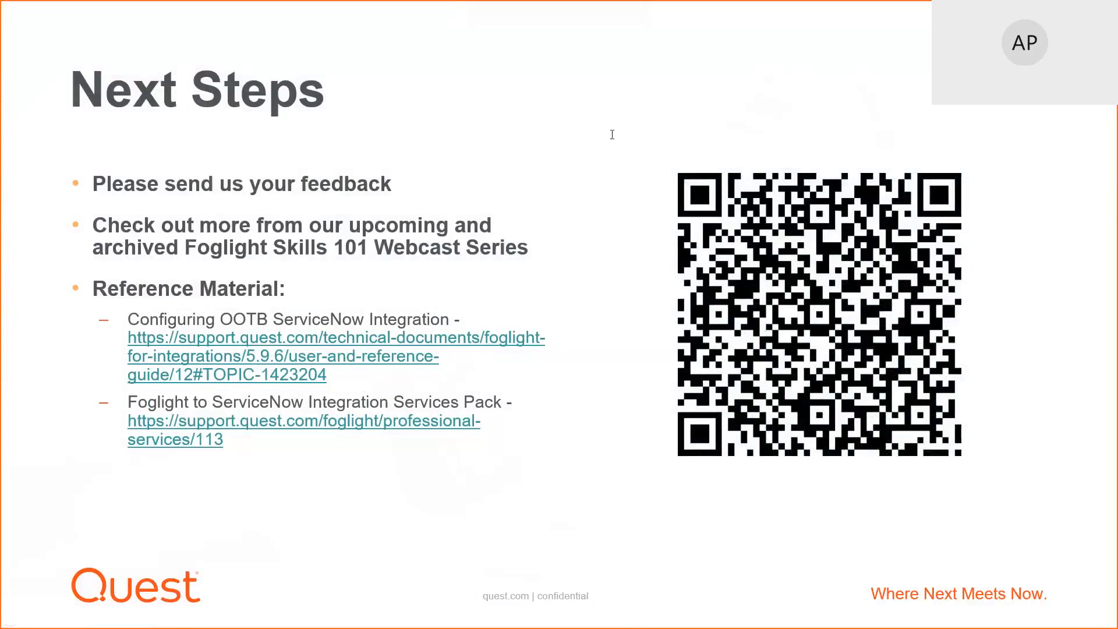
key(alt+Tab)
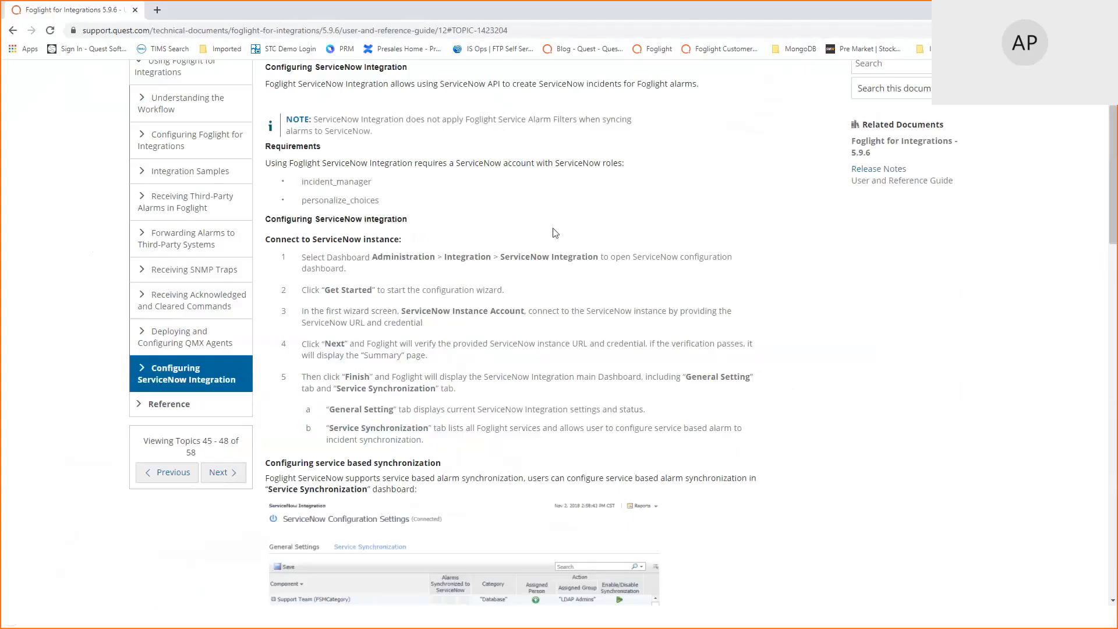
scroll(397, 229, up, 2)
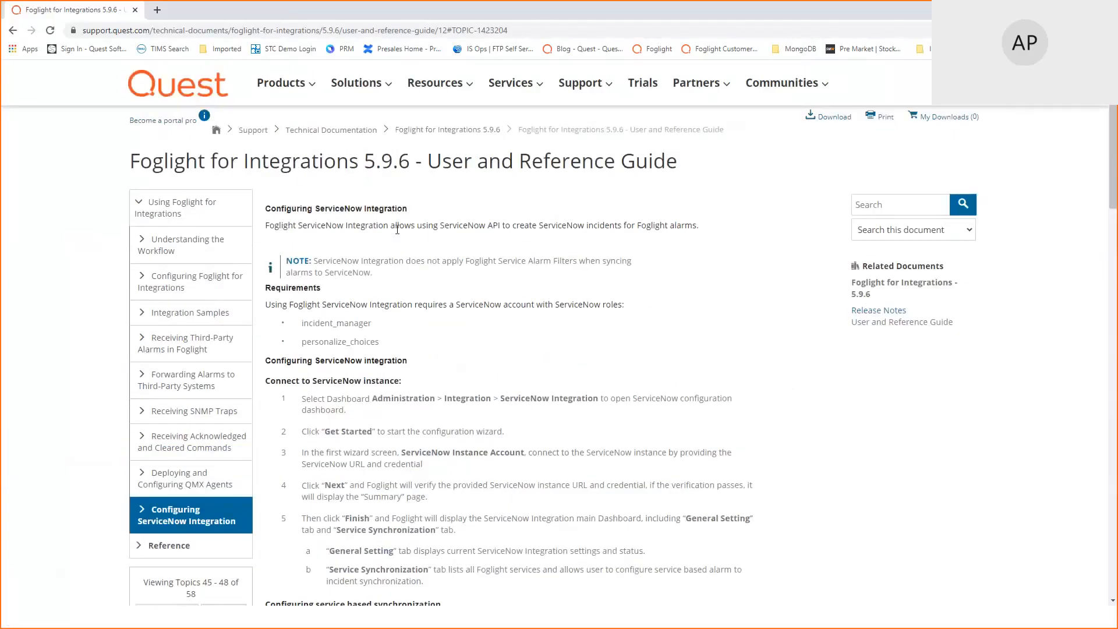
scroll(397, 229, down, 1)
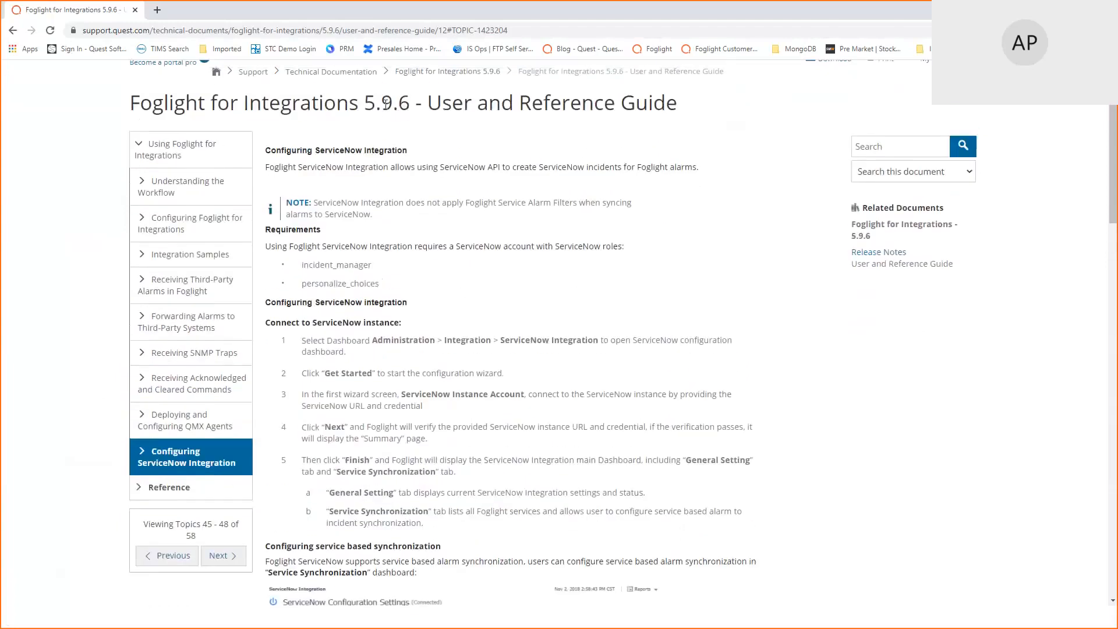
scroll(386, 104, up, 1)
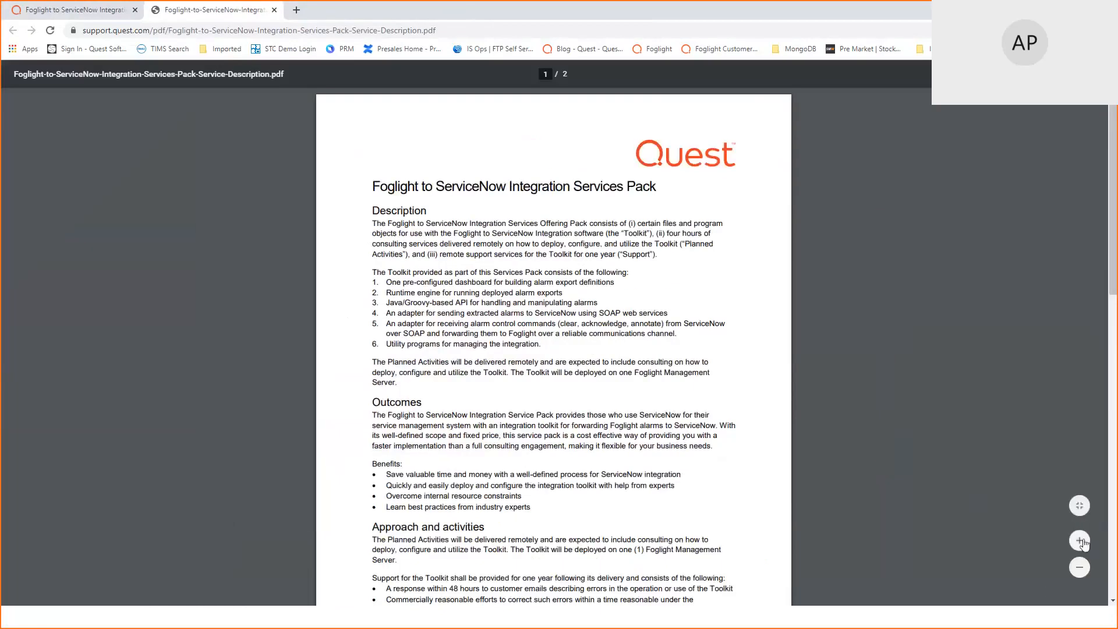
Enlarge the Foglight to ServiceNow Integration Services Pack PDF, read its description, outcomes and benefits, and leave the document.
click(1081, 541)
click(1081, 541)
click(1081, 541)
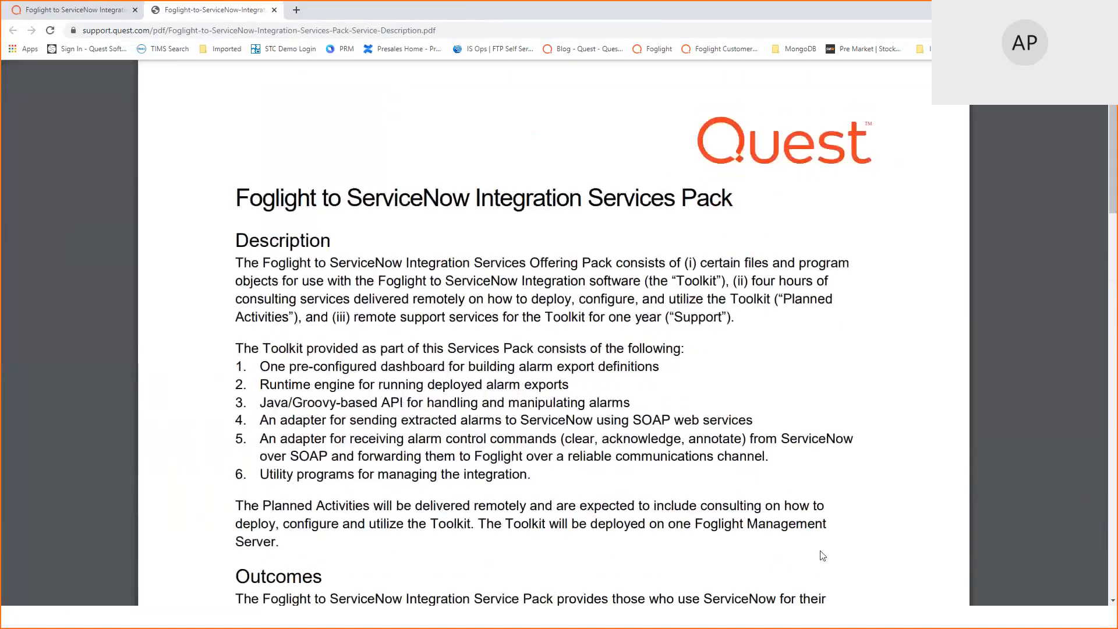
scroll(822, 556, down, 2)
scroll(823, 557, up, 1)
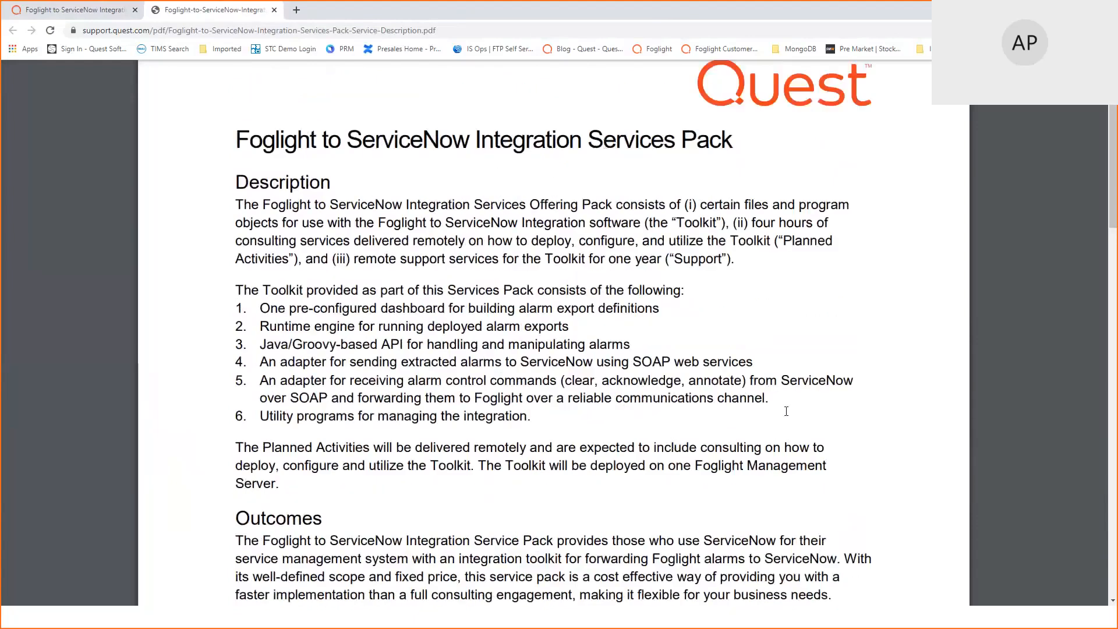
scroll(787, 411, down, 1)
scroll(583, 390, down, 2)
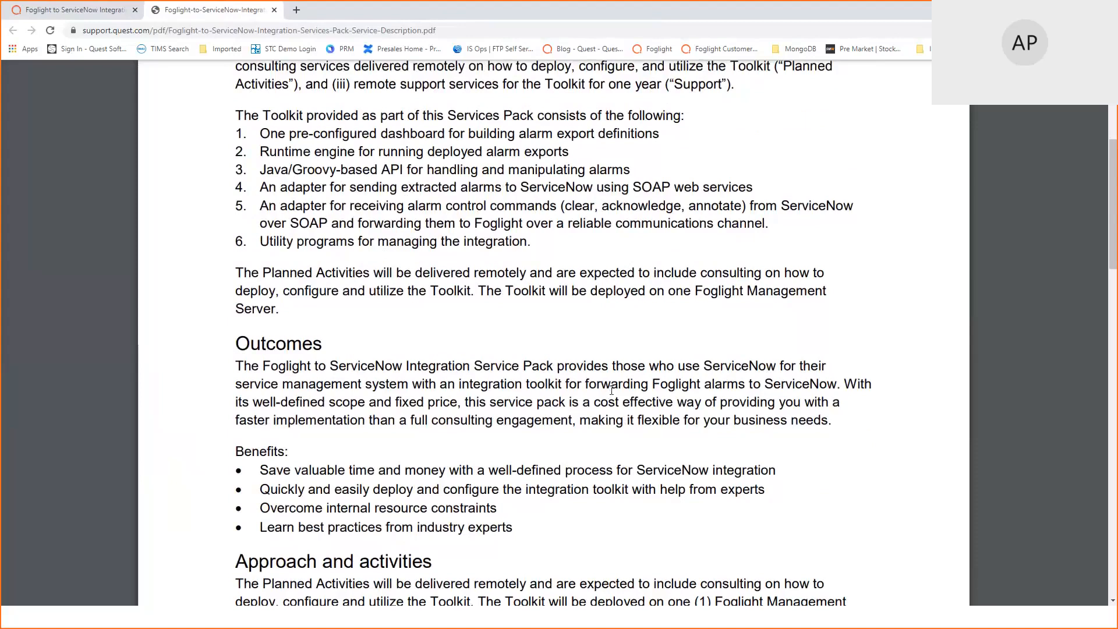
scroll(615, 334, down, 2)
scroll(615, 334, up, 2)
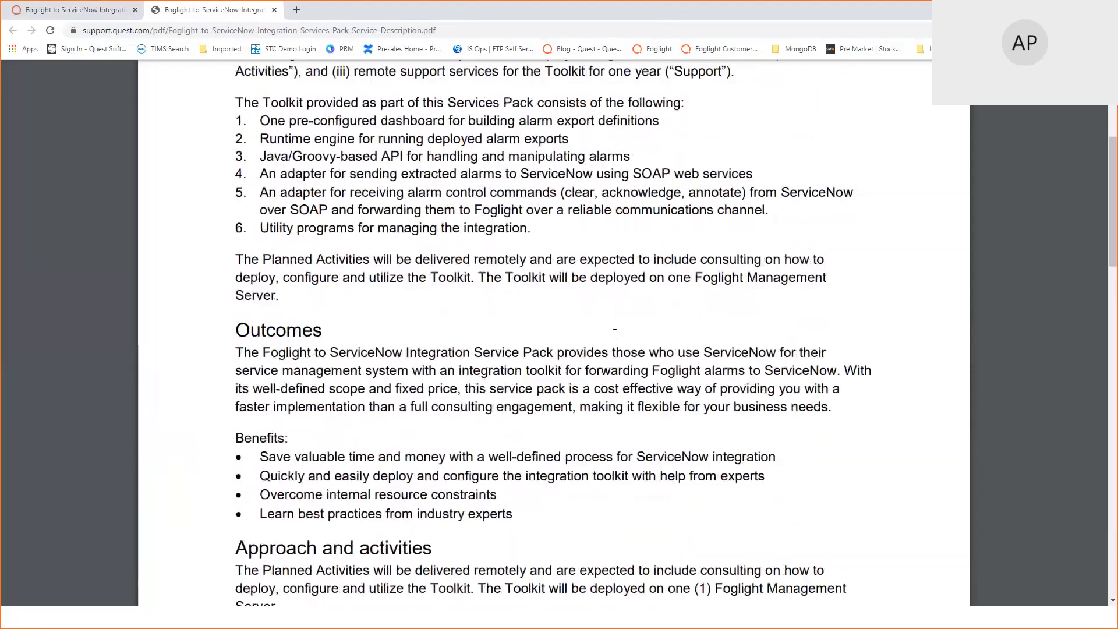
scroll(615, 334, up, 1)
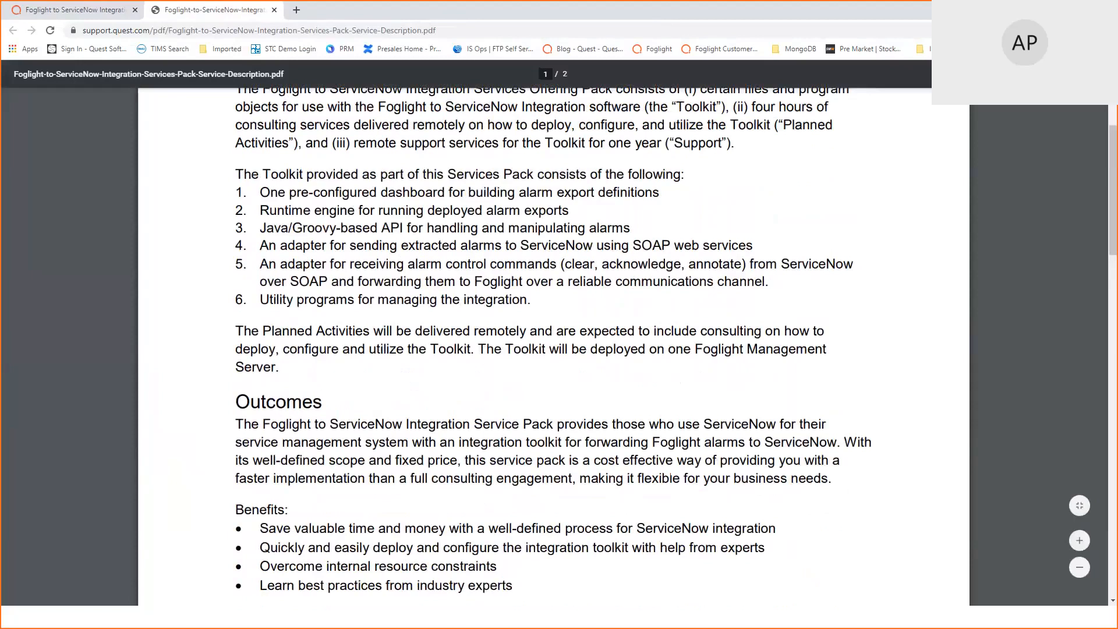
key(ctrl+w)
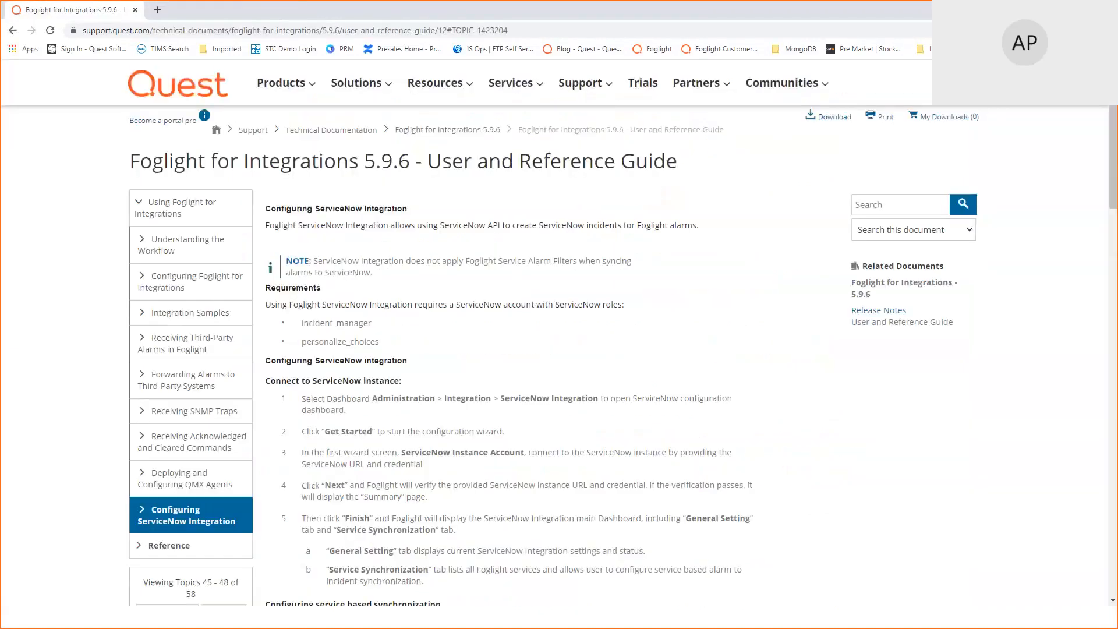
Switch to the Foglight ServiceNow Integration page and close its Synchronized Alarm Status and Alarm Filters dialogs.
key(alt+Tab)
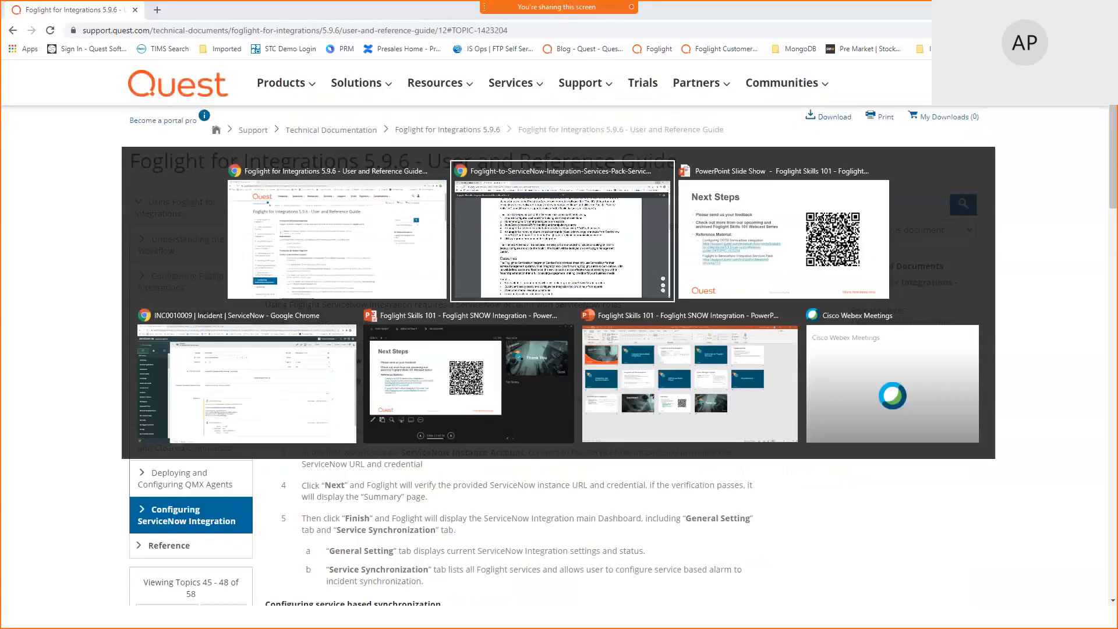
key(alt+Tab)
key(alt+Tab)
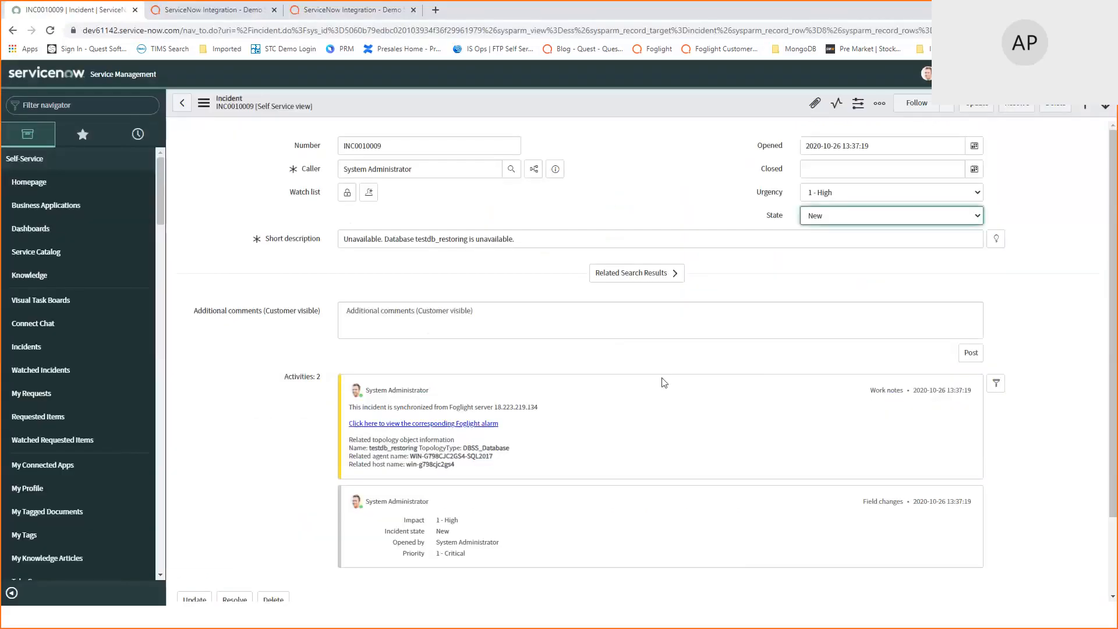
click(236, 12)
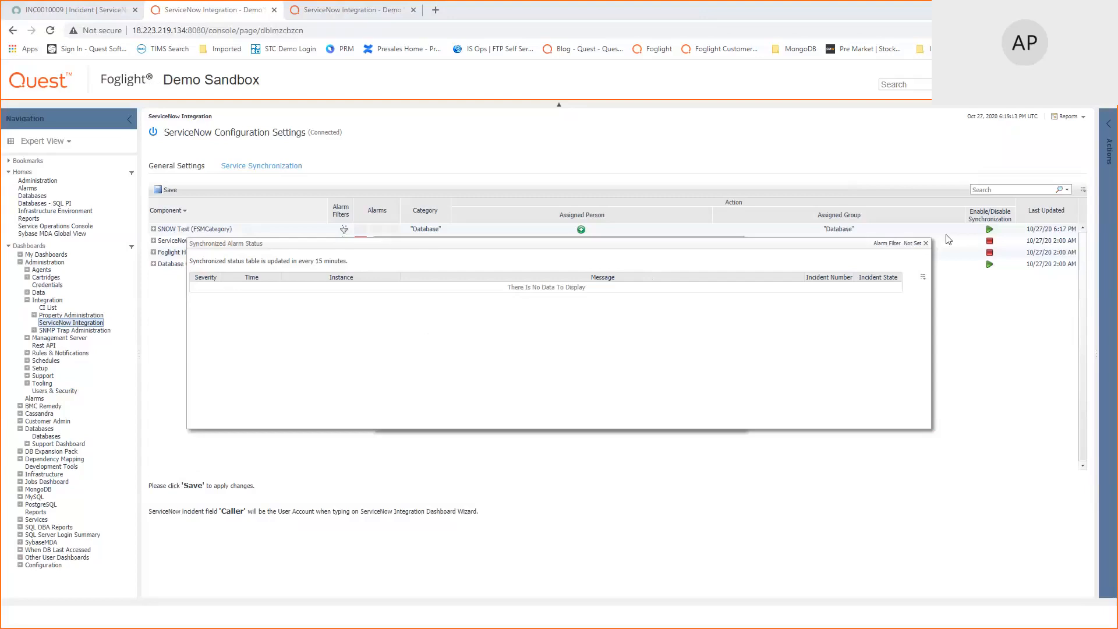
click(926, 243)
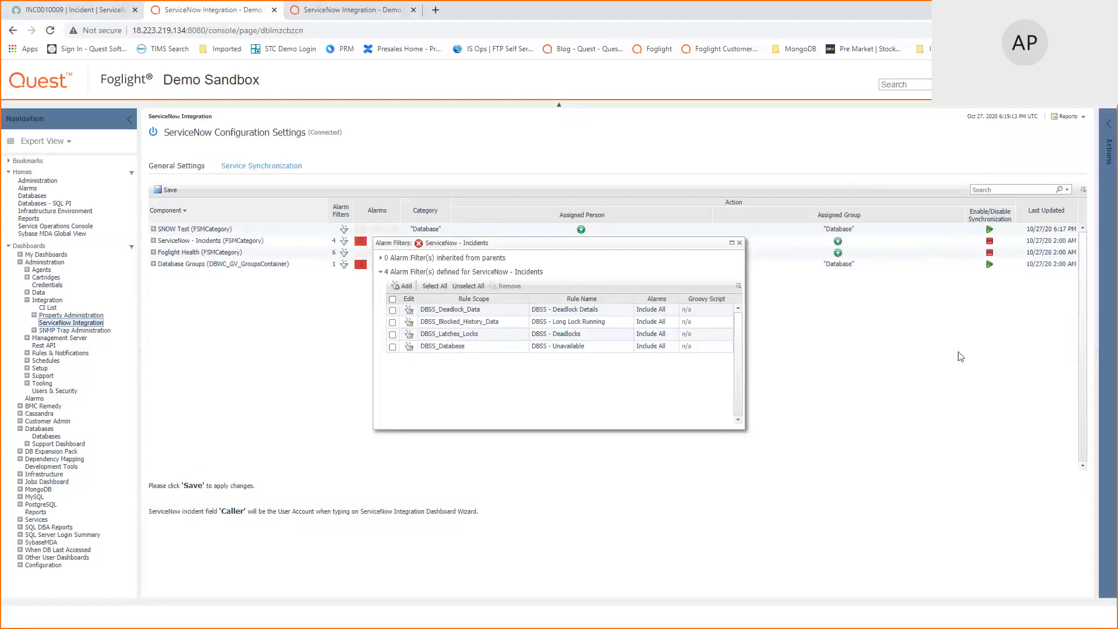
click(743, 243)
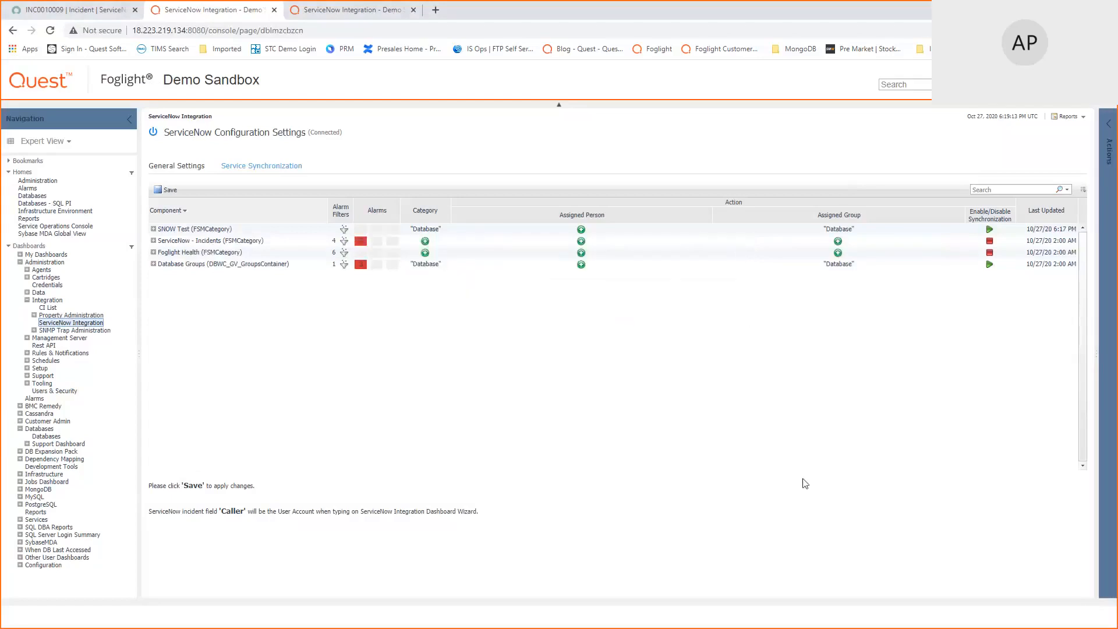
Look at incident INC0010009 in ServiceNow and view the component list in Foglight's Service Builder.
click(99, 12)
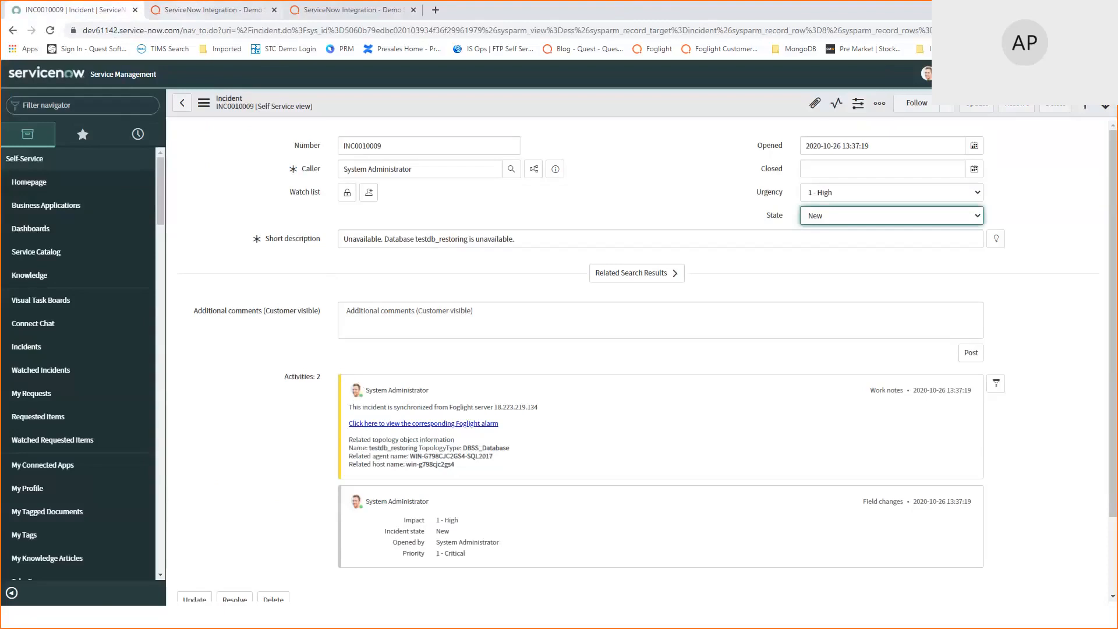
click(193, 12)
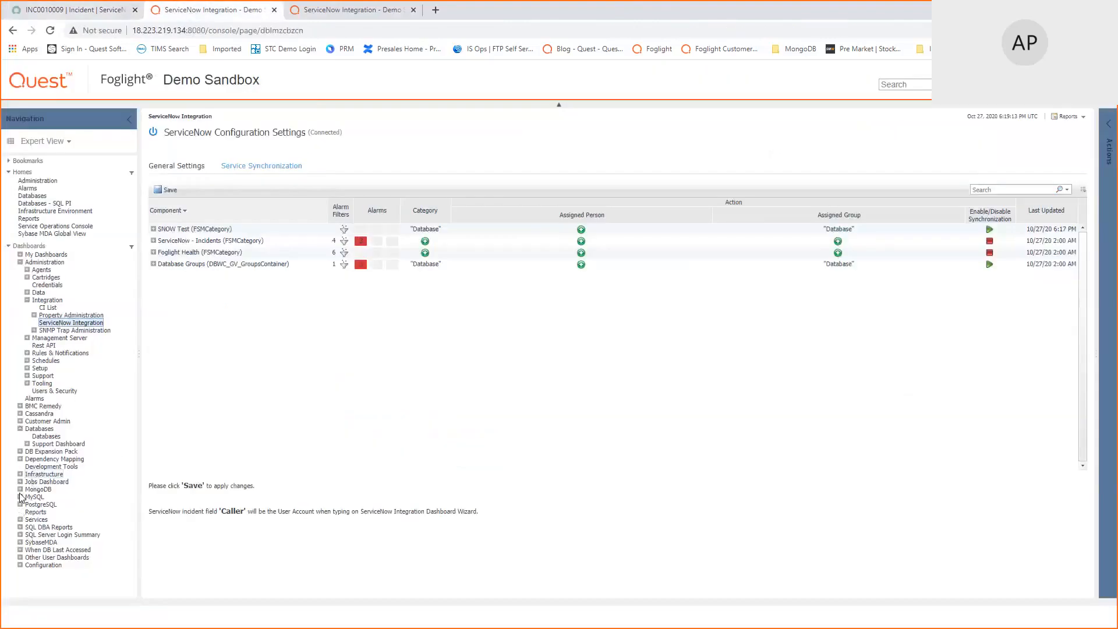
click(20, 520)
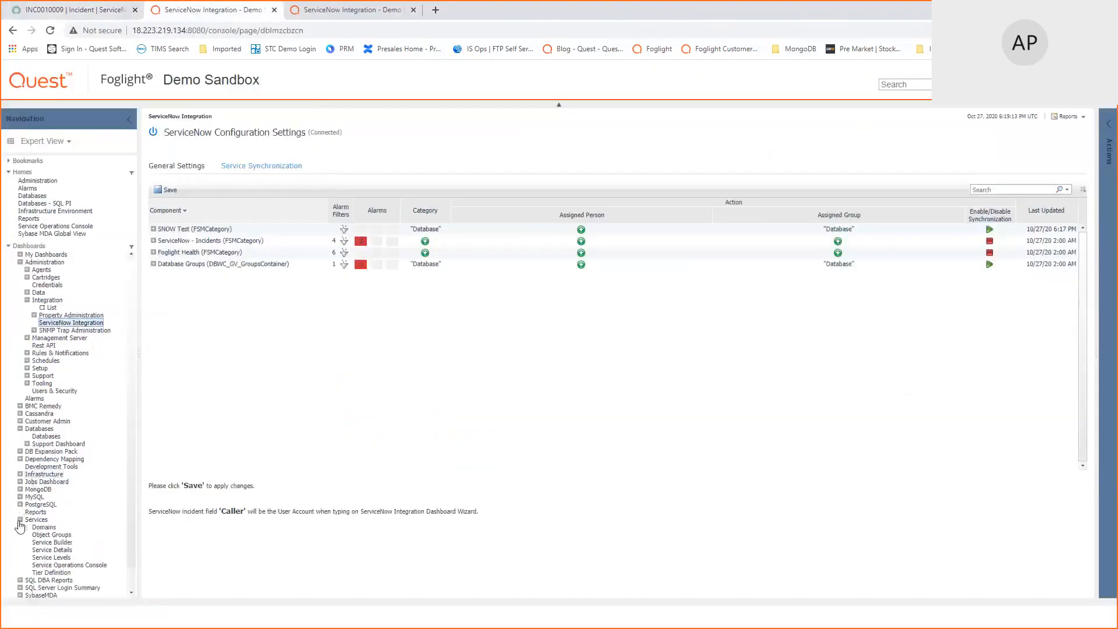
click(68, 545)
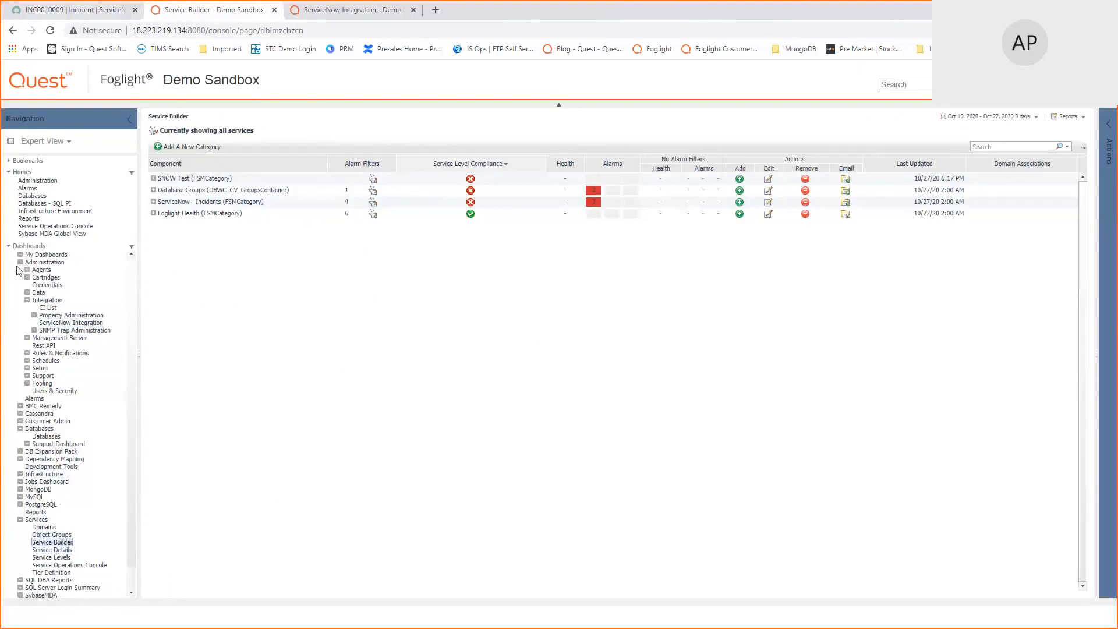
Reopen ServiceNow Integration, check its General Settings and return to the Service Synchronization list.
click(83, 323)
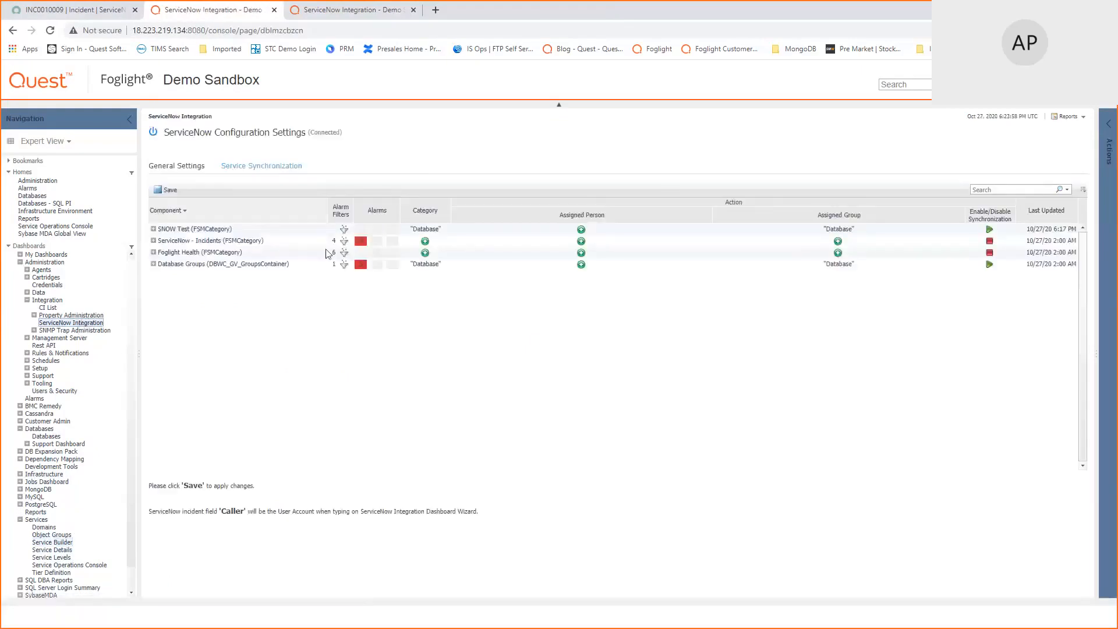
click(183, 168)
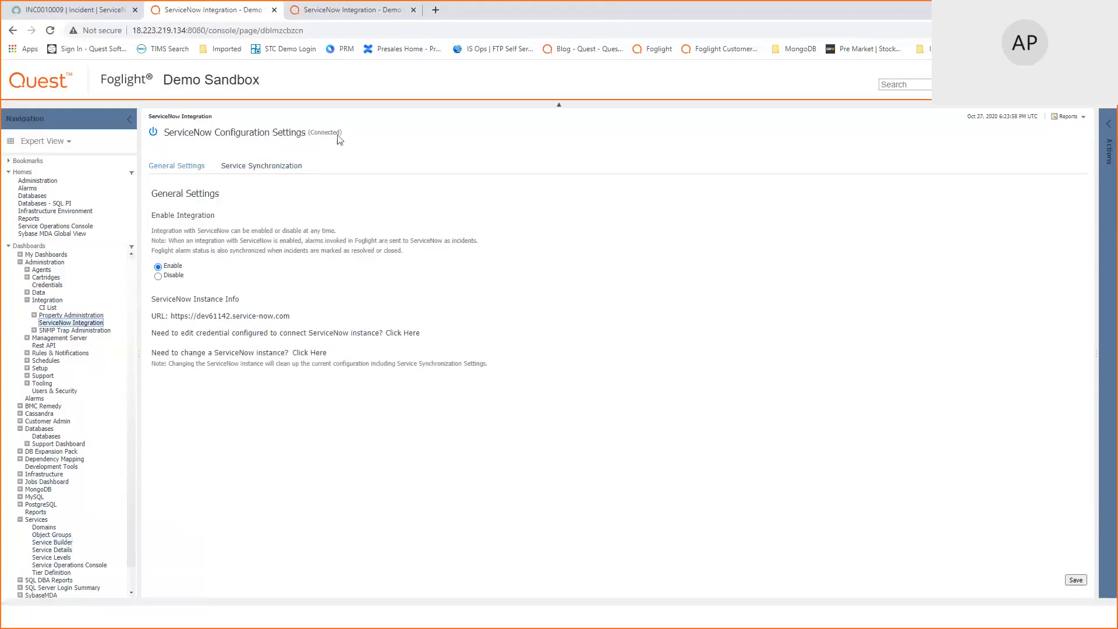
click(267, 166)
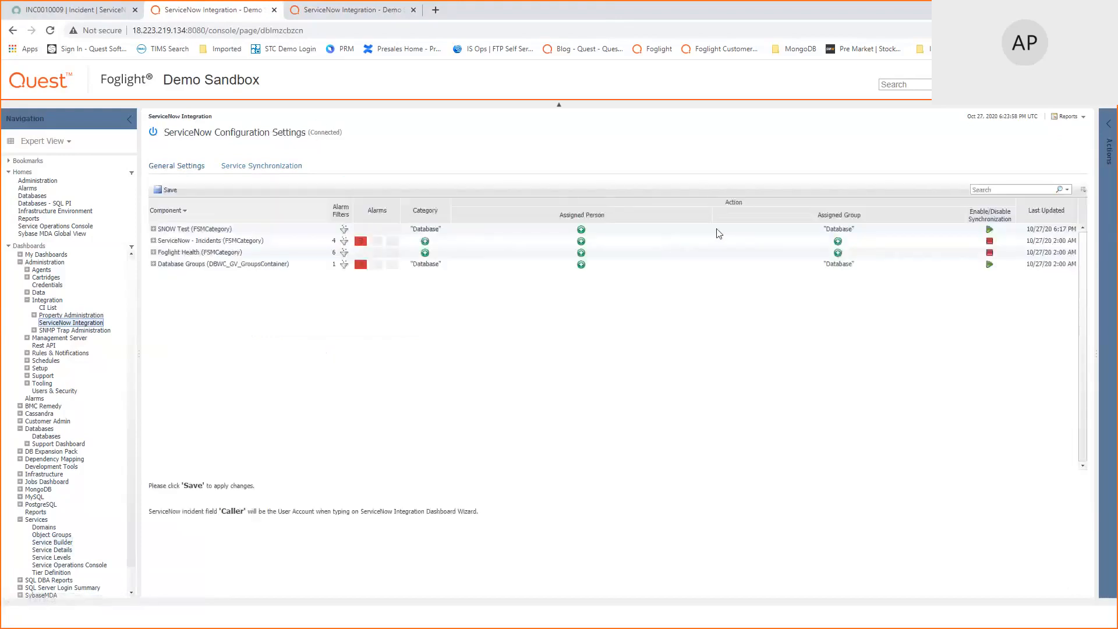
Enable synchronization for the ServiceNow - Incidents and Foglight Health components and save the changes.
click(989, 242)
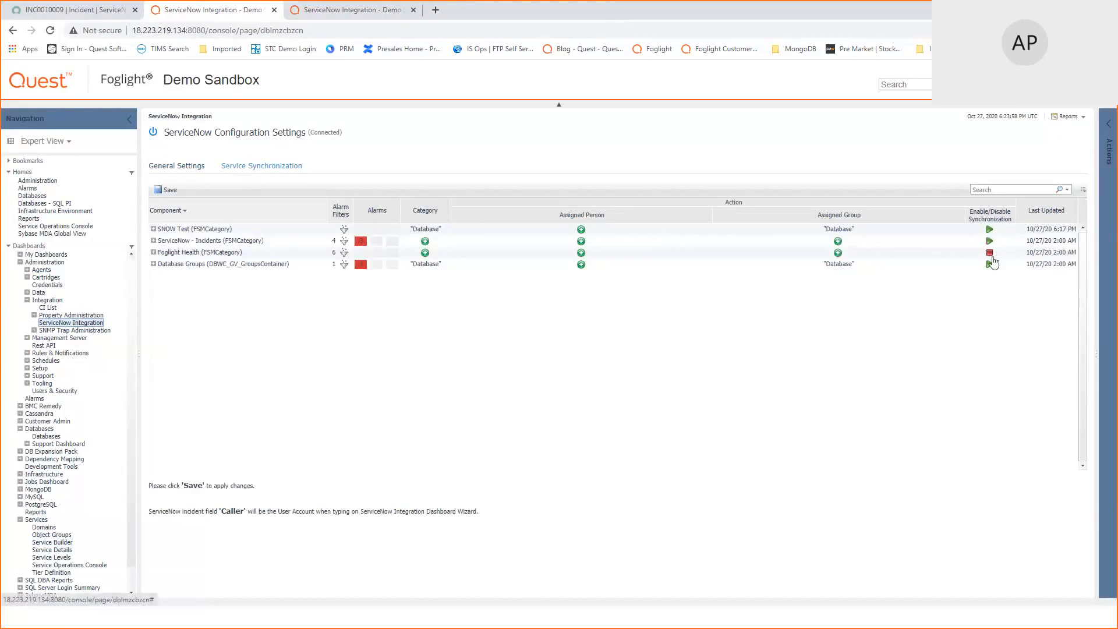
click(990, 253)
click(164, 190)
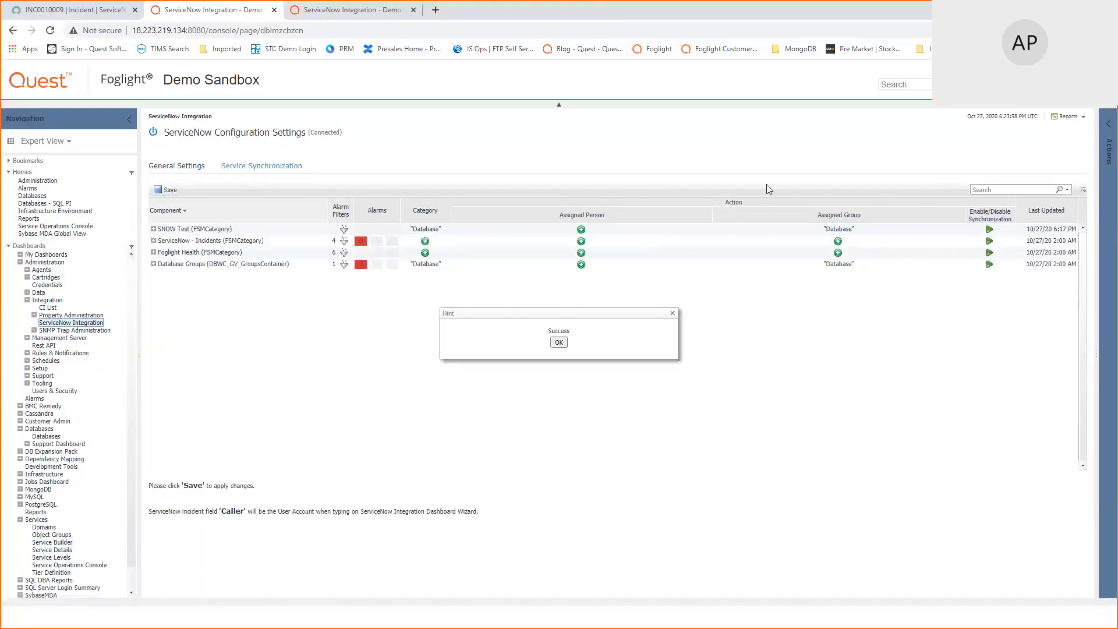
click(558, 342)
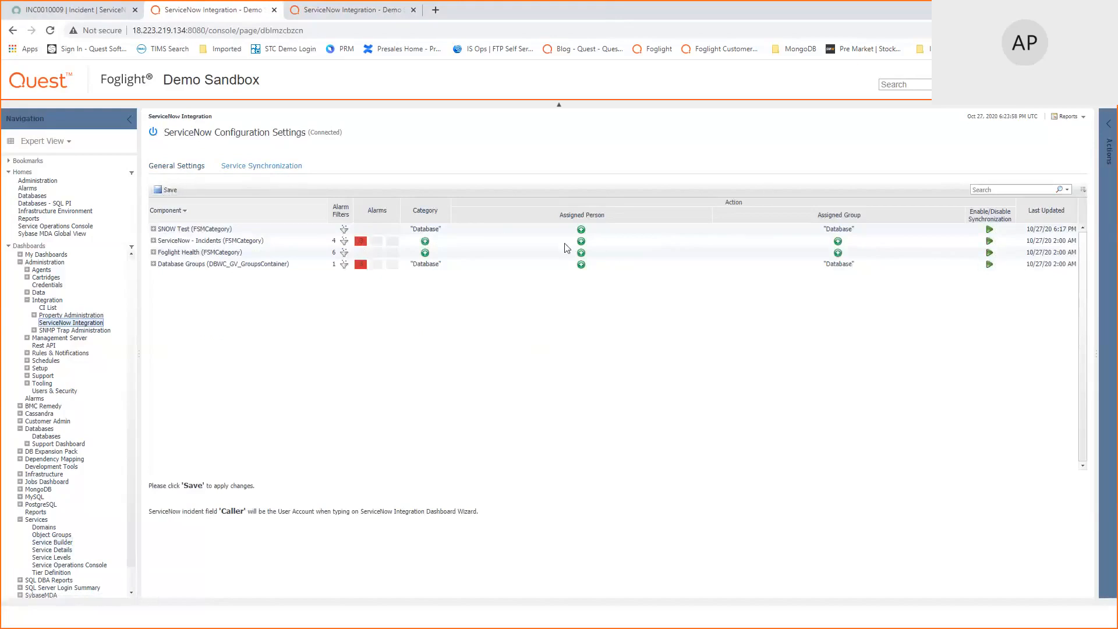